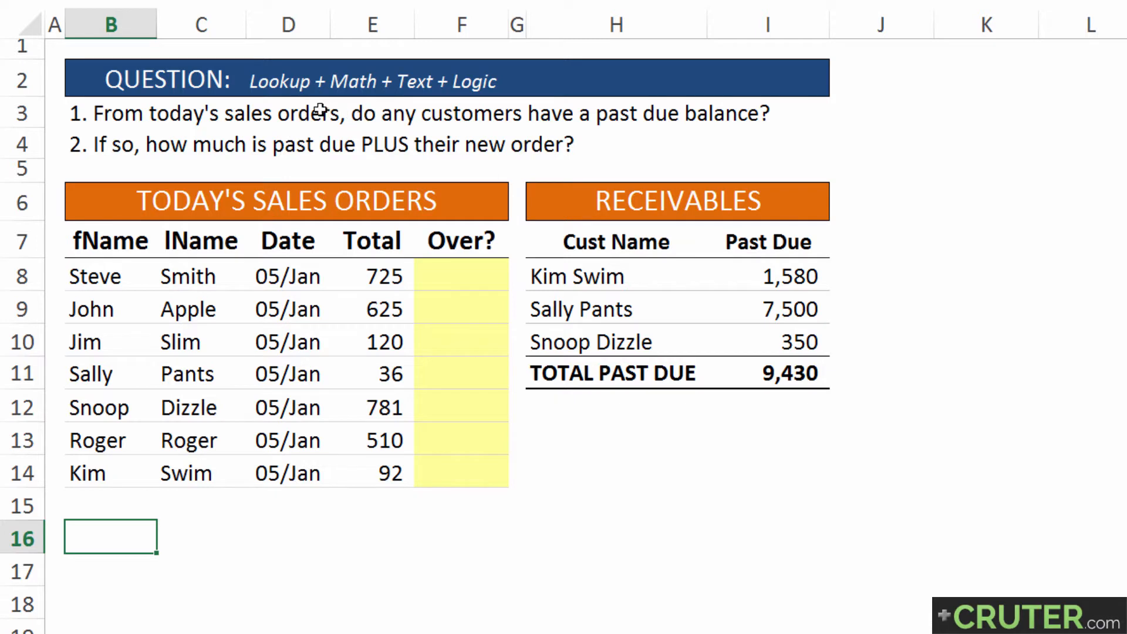
# Review the first question, the customer names in today's sales orders and the receivables table's past due amounts
pyautogui.moveTo(111, 114); pyautogui.dragTo(763, 111)
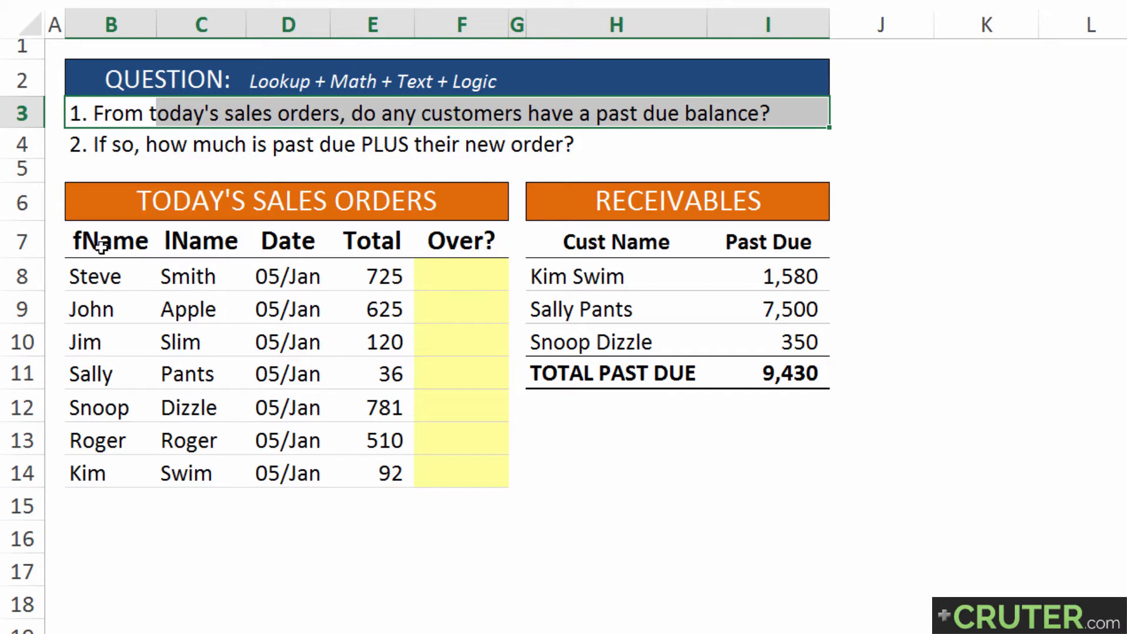
pyautogui.moveTo(101, 243); pyautogui.dragTo(196, 465)
pyautogui.moveTo(587, 244); pyautogui.dragTo(785, 371)
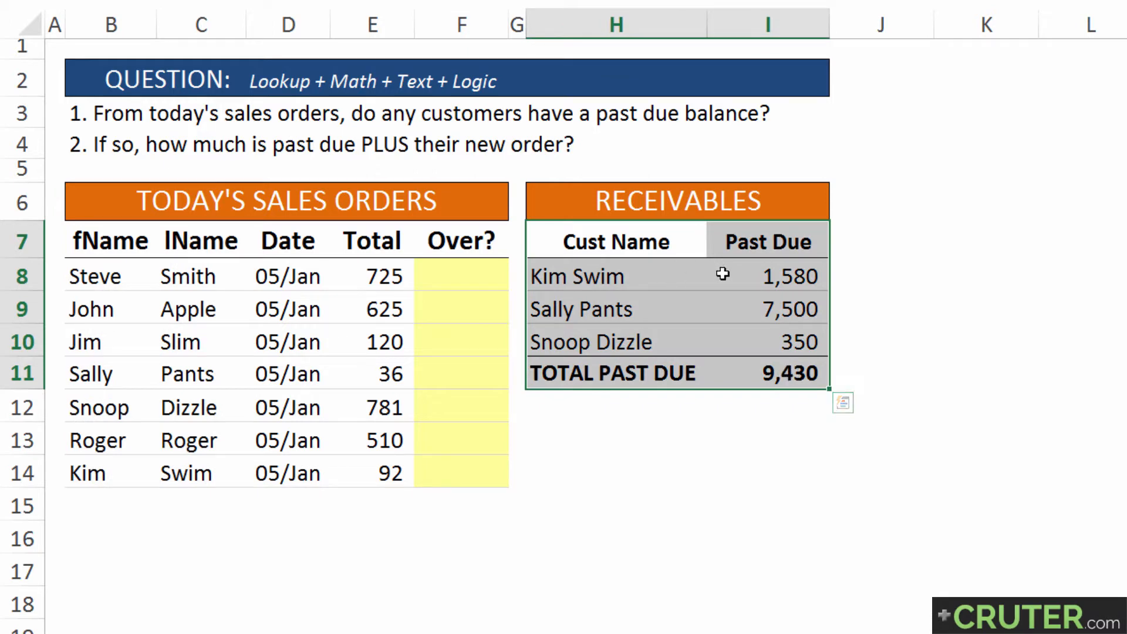
pyautogui.moveTo(759, 265); pyautogui.dragTo(768, 346)
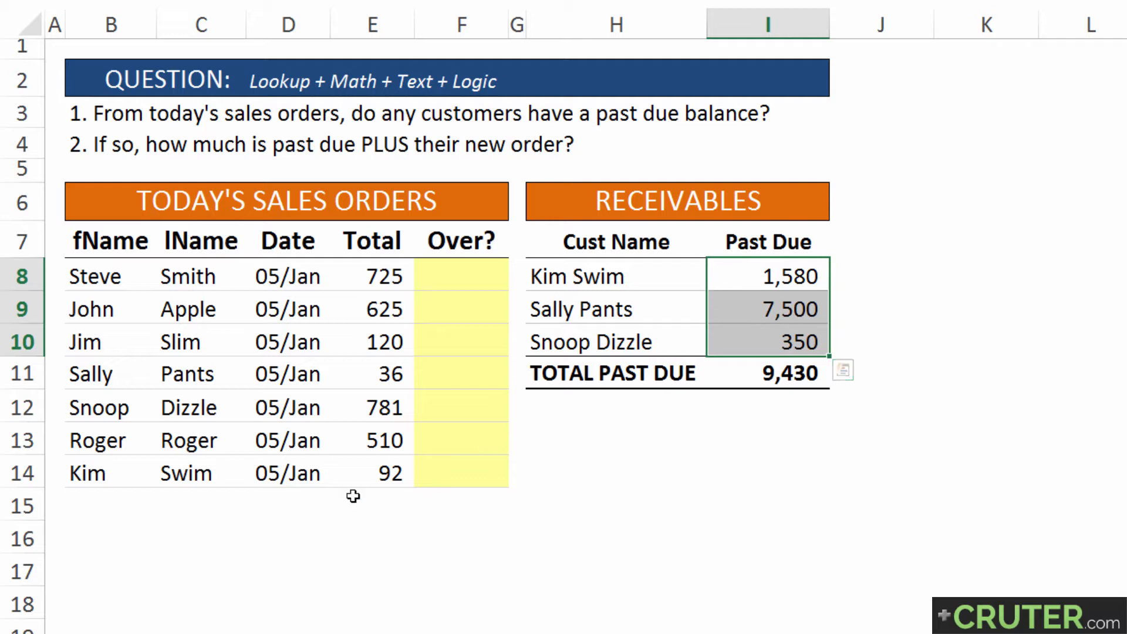
# Begin a VLOOKUP formula in B16 that looks up the full name joined as B8&" "&C8
pyautogui.click(91, 544)
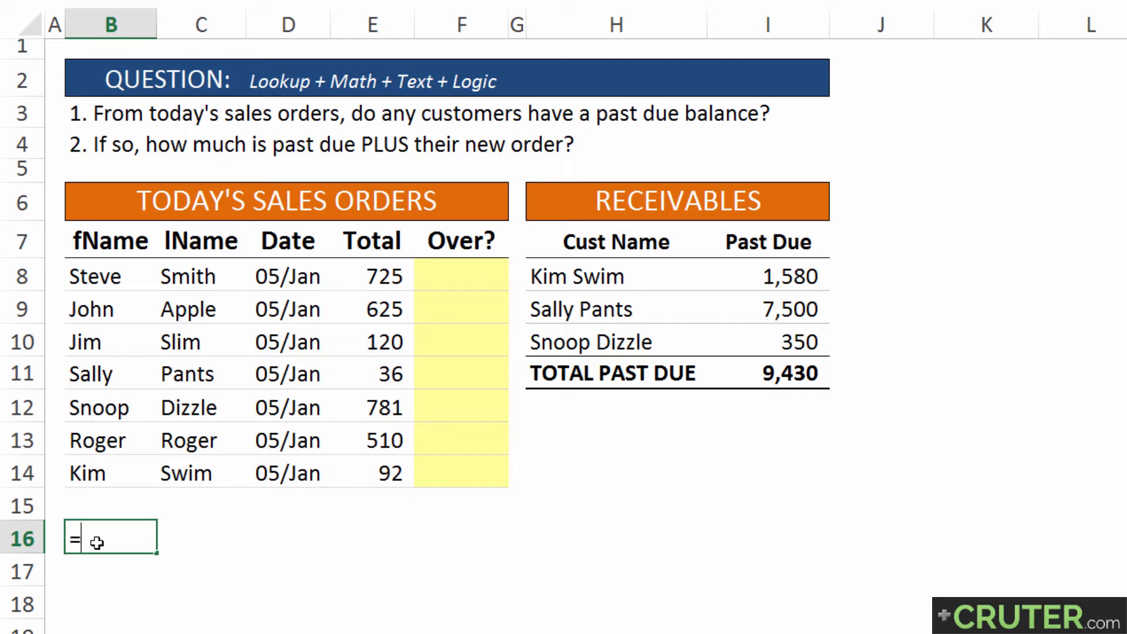
pyautogui.write('VL')
pyautogui.press('Tab')
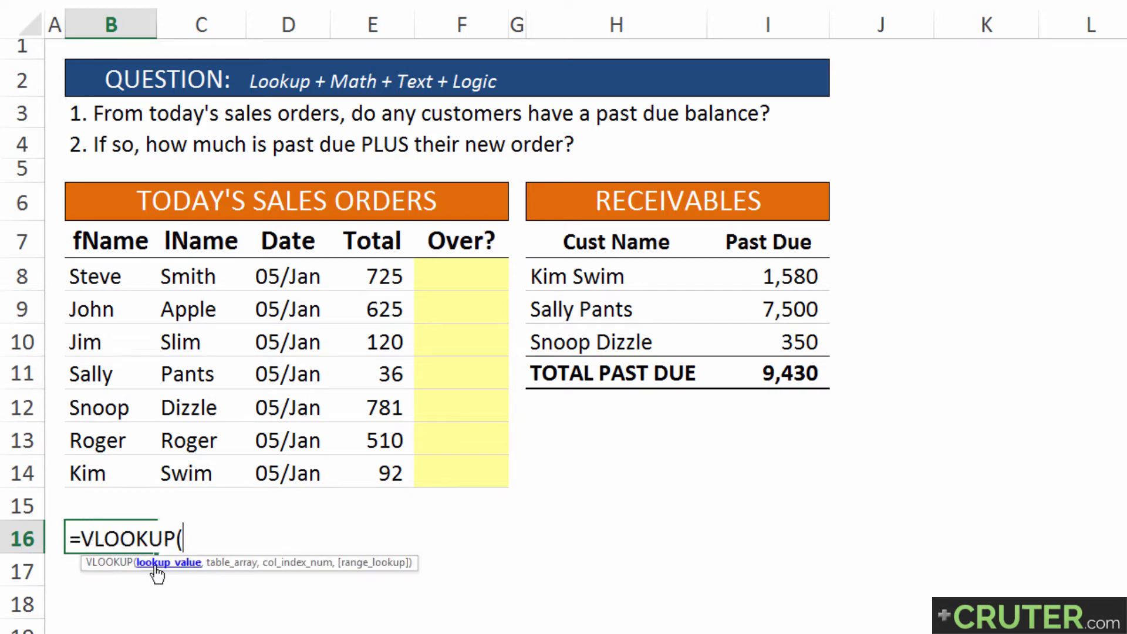
pyautogui.click(97, 278)
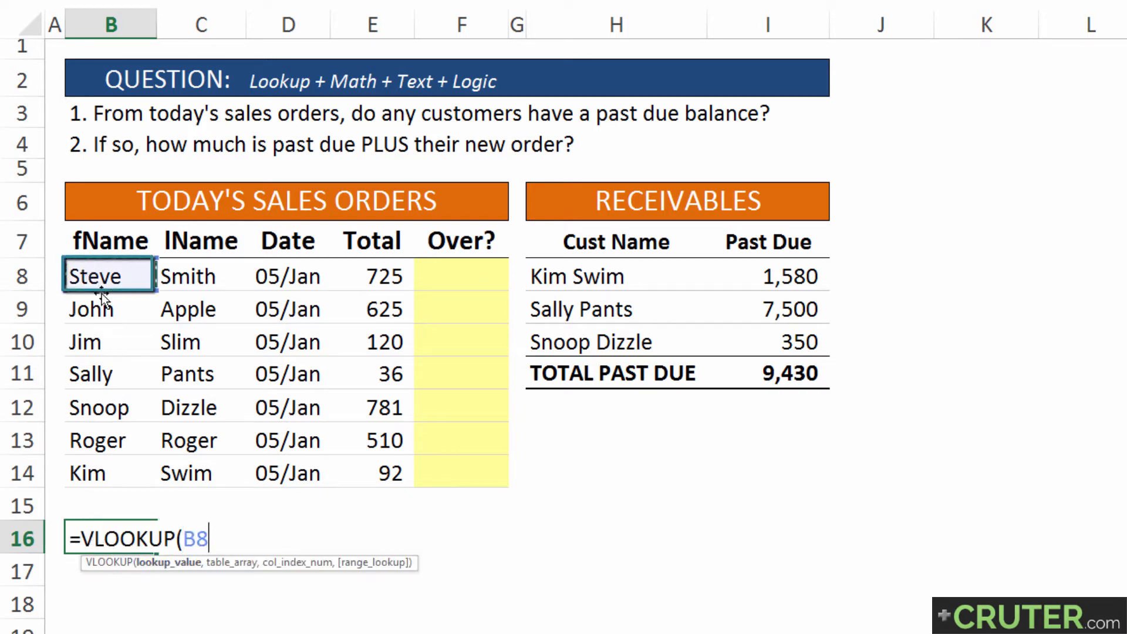
pyautogui.write('&" "&')
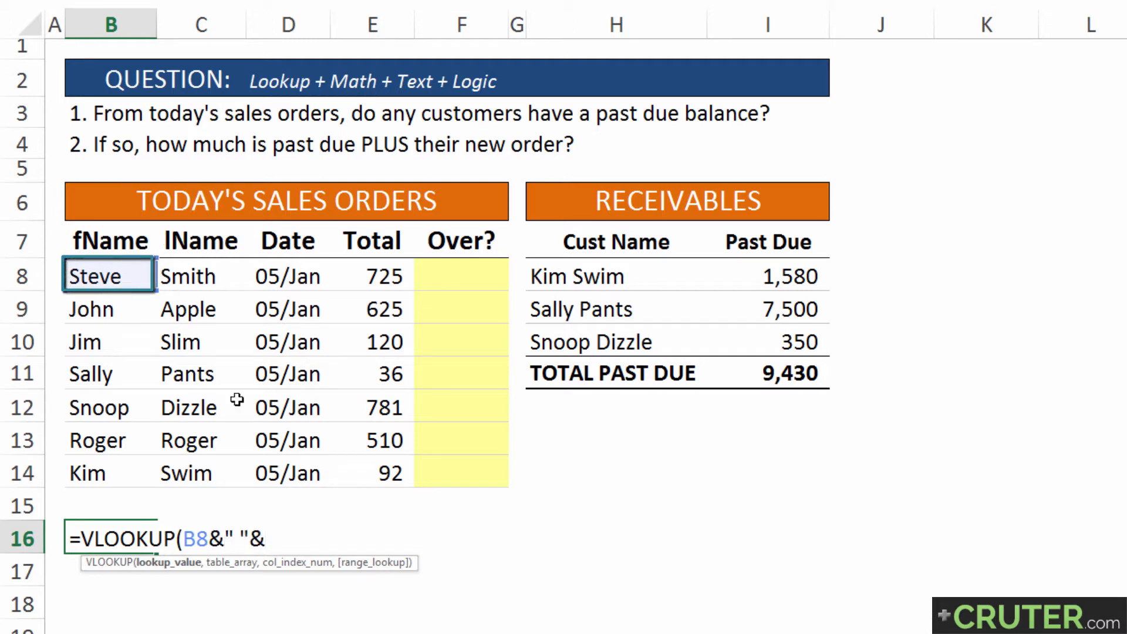
pyautogui.click(203, 285)
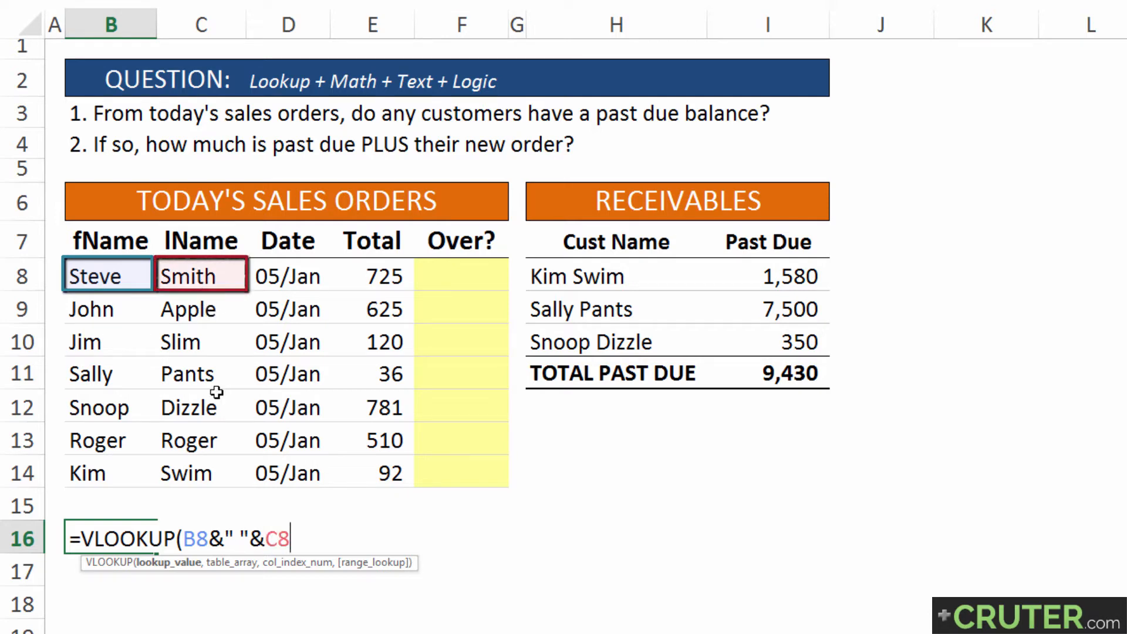
# Complete the VLOOKUP in B16 with the absolute table array $H$7:$I$11, column index 2 and FALSE for an exact match
pyautogui.write(',')
pyautogui.moveTo(546, 242); pyautogui.dragTo(789, 383)
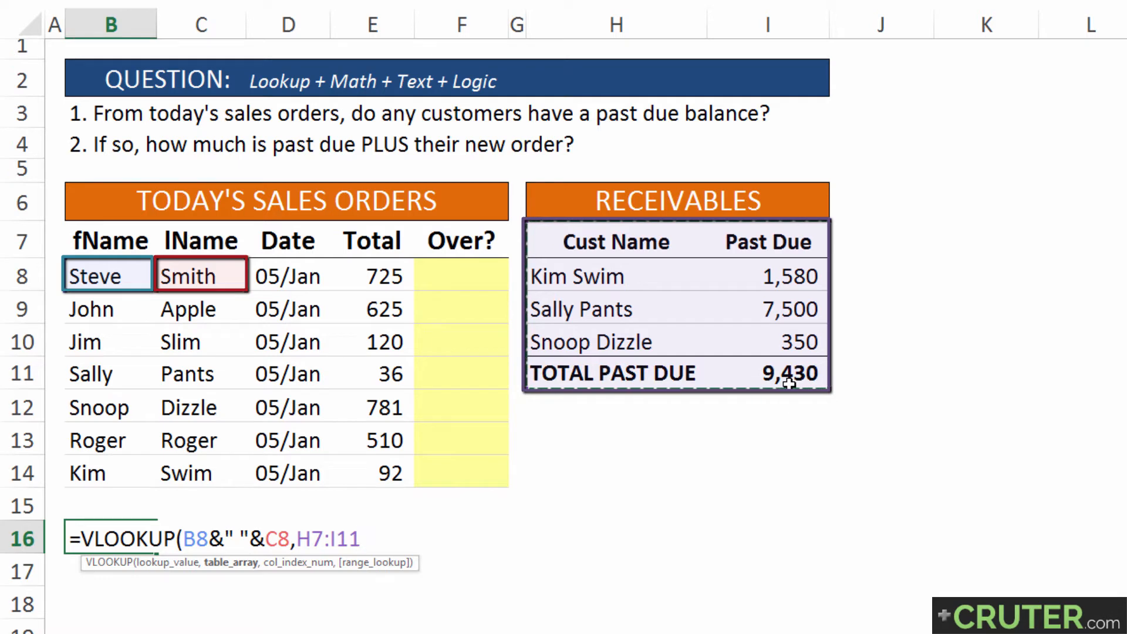
pyautogui.press('F4')
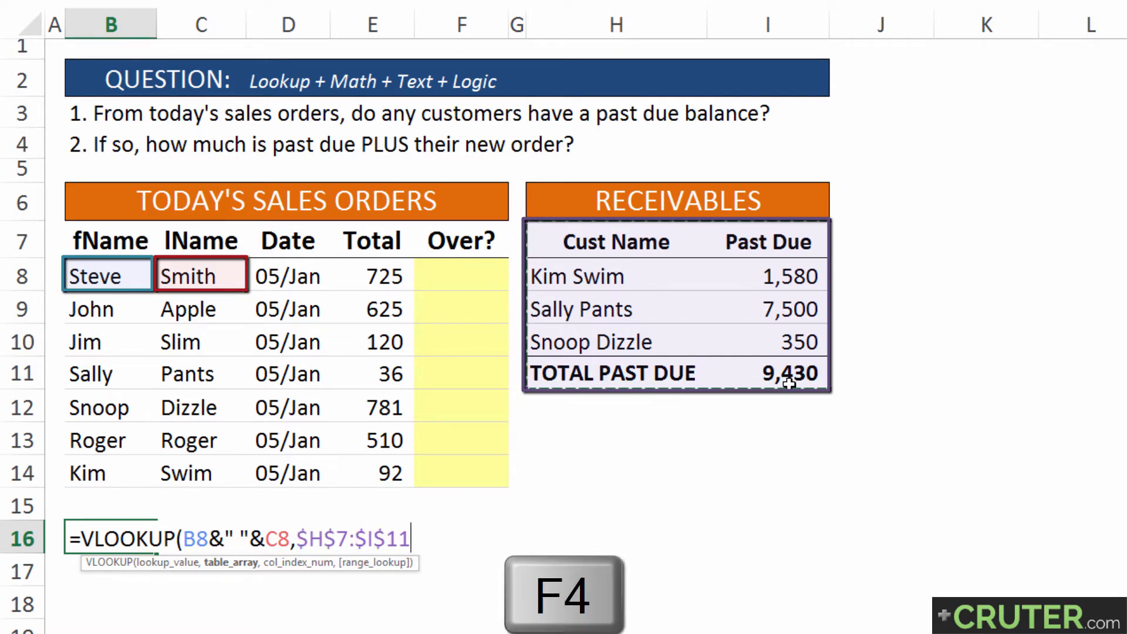
pyautogui.write(',')
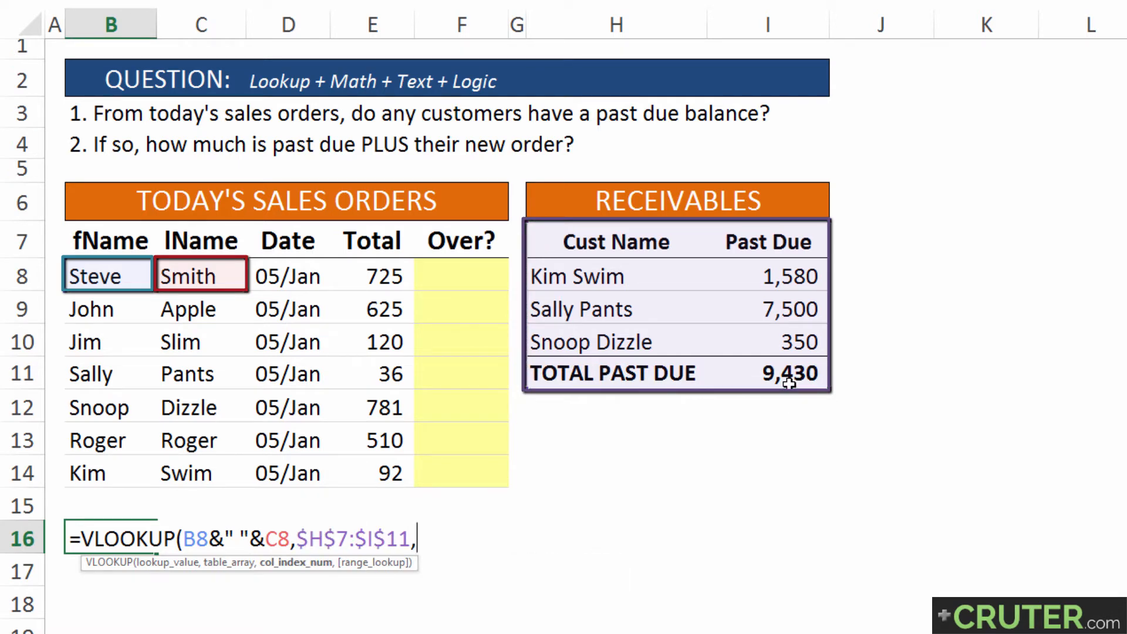
pyautogui.write('2,false')
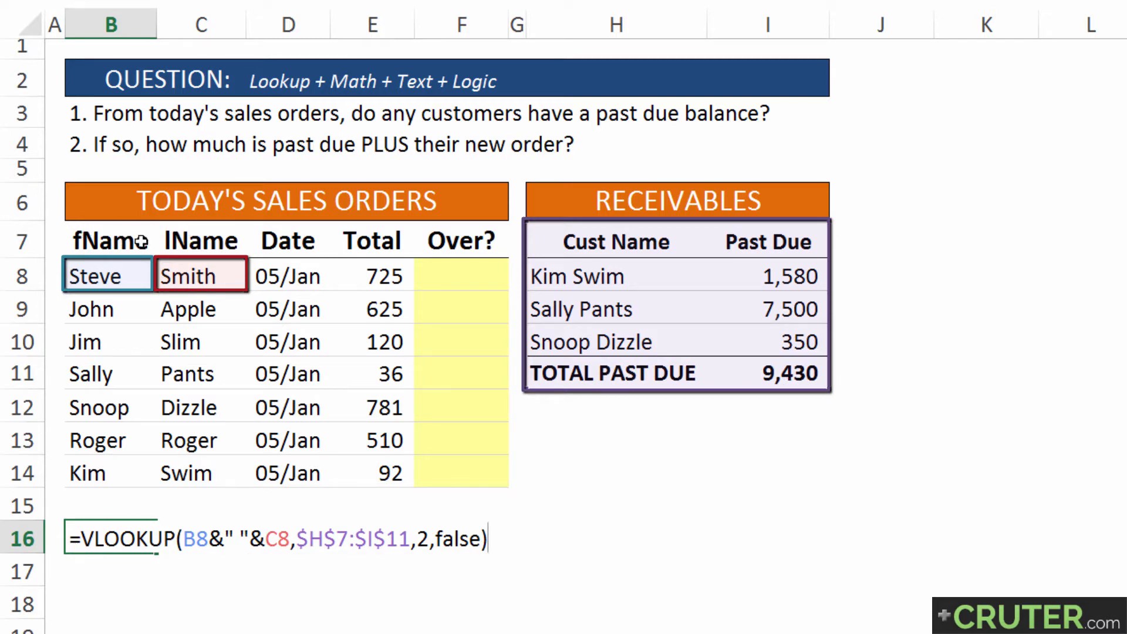
pyautogui.press('Return')
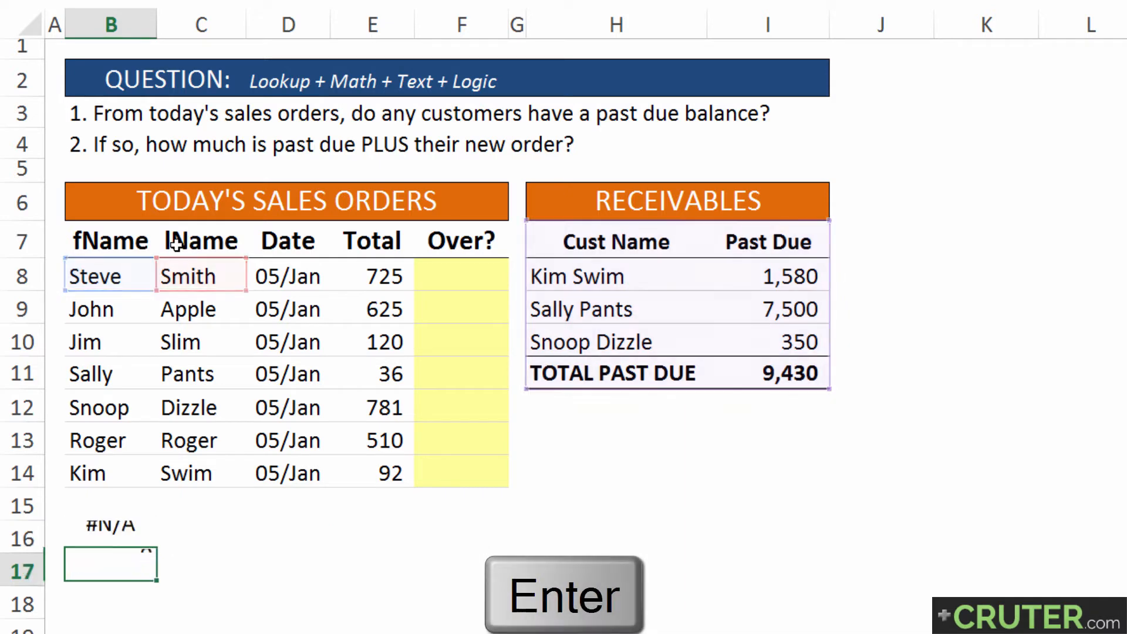
# Evaluate the joined-name lookup value B8&" "&C8 inside the VLOOKUP formula in B16
pyautogui.press('Up')
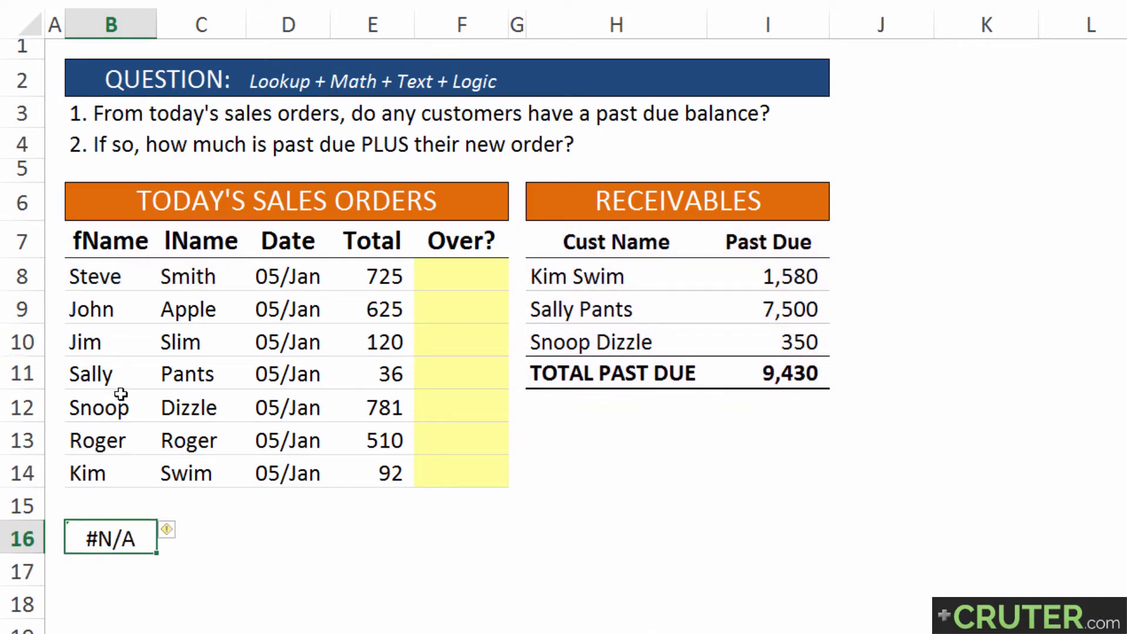
pyautogui.press('F2')
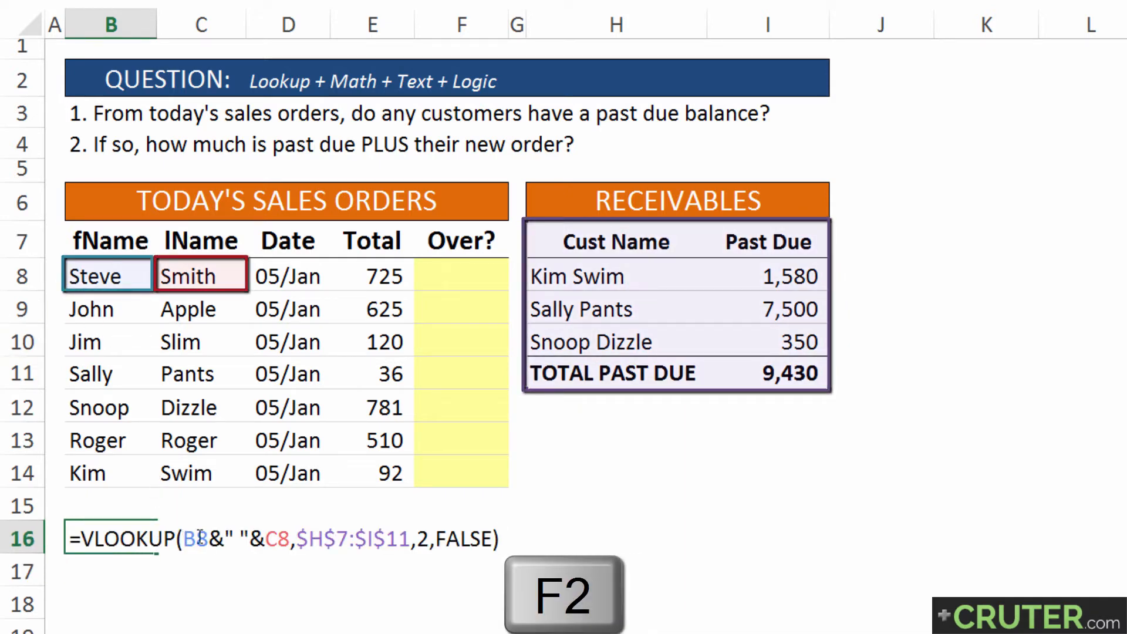
pyautogui.moveTo(183, 538); pyautogui.dragTo(290, 538)
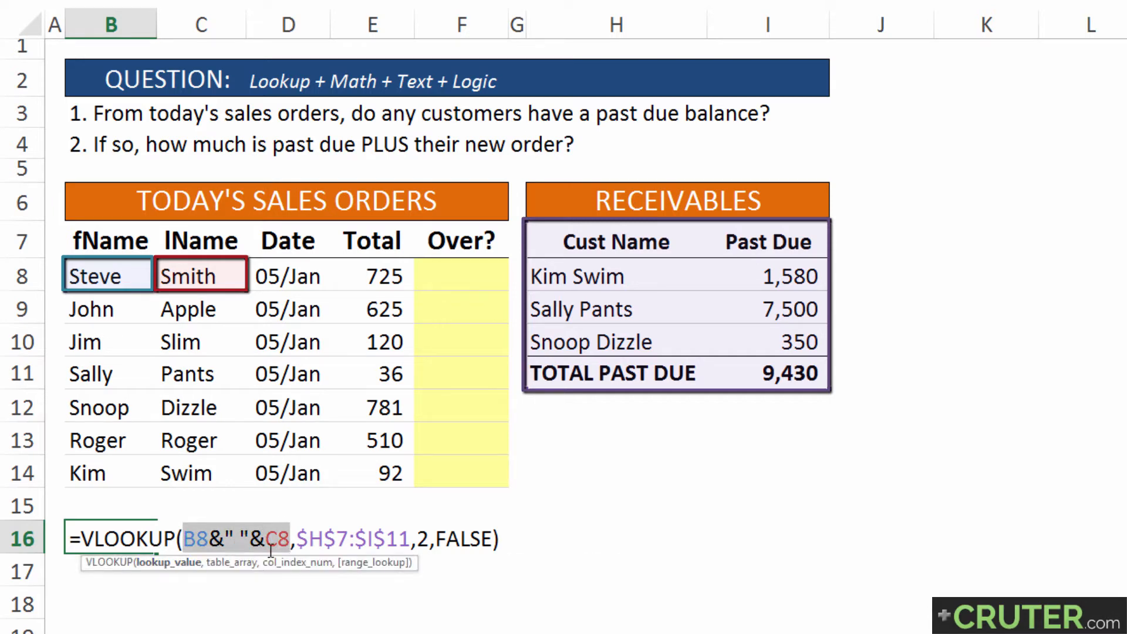
pyautogui.press('F9')
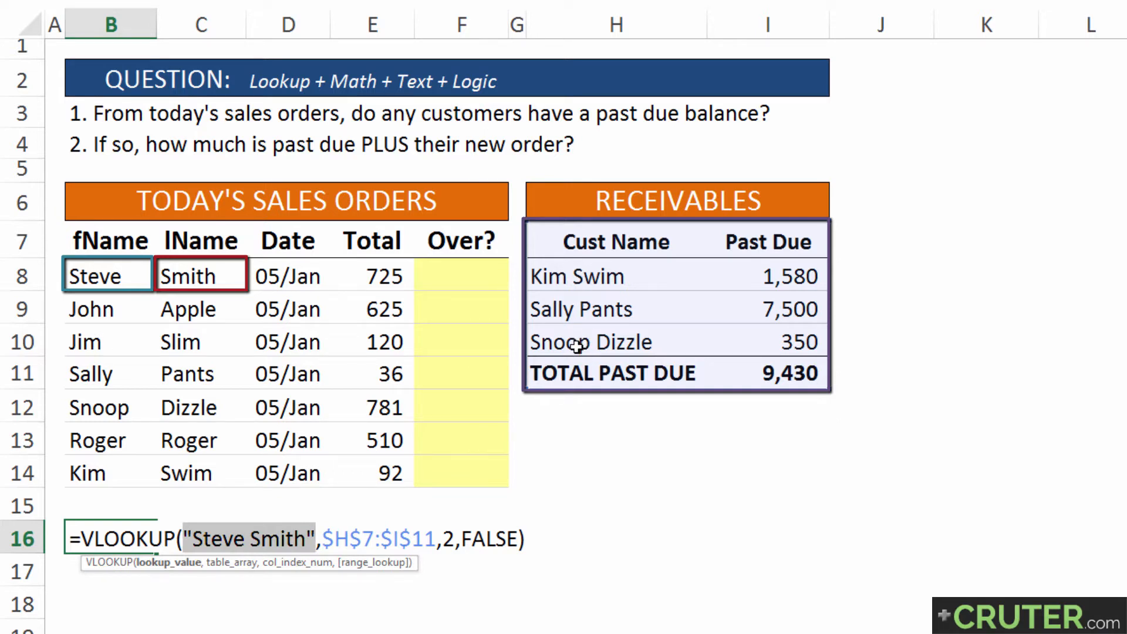
pyautogui.press('Return')
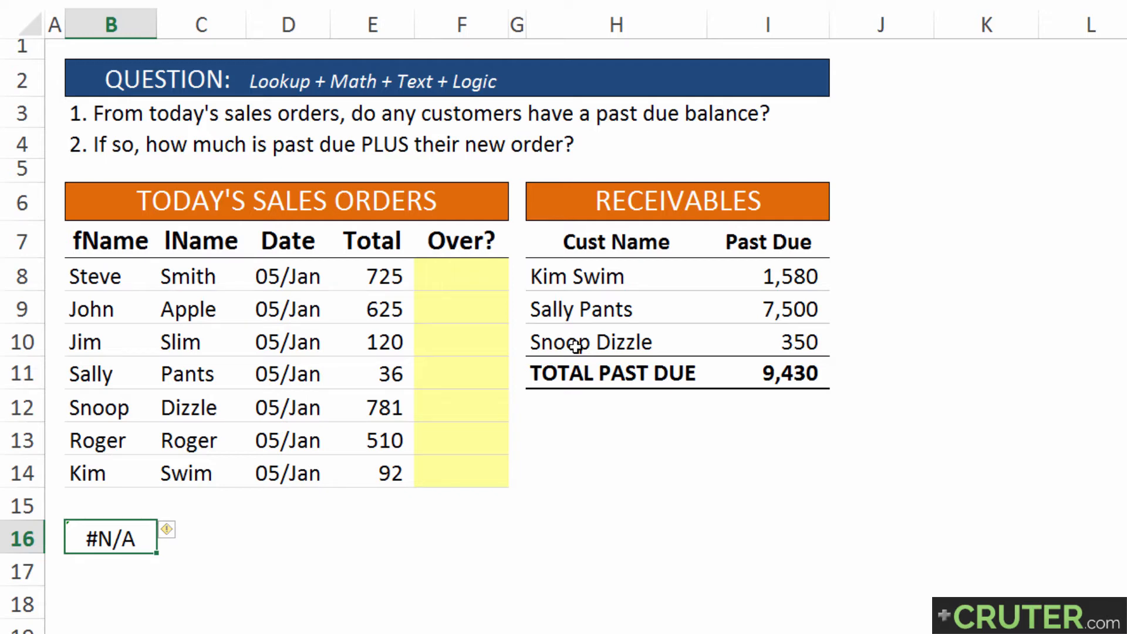
# Enter an ISERROR formula in B17 that tests the lookup result in B16
pyautogui.click(83, 566)
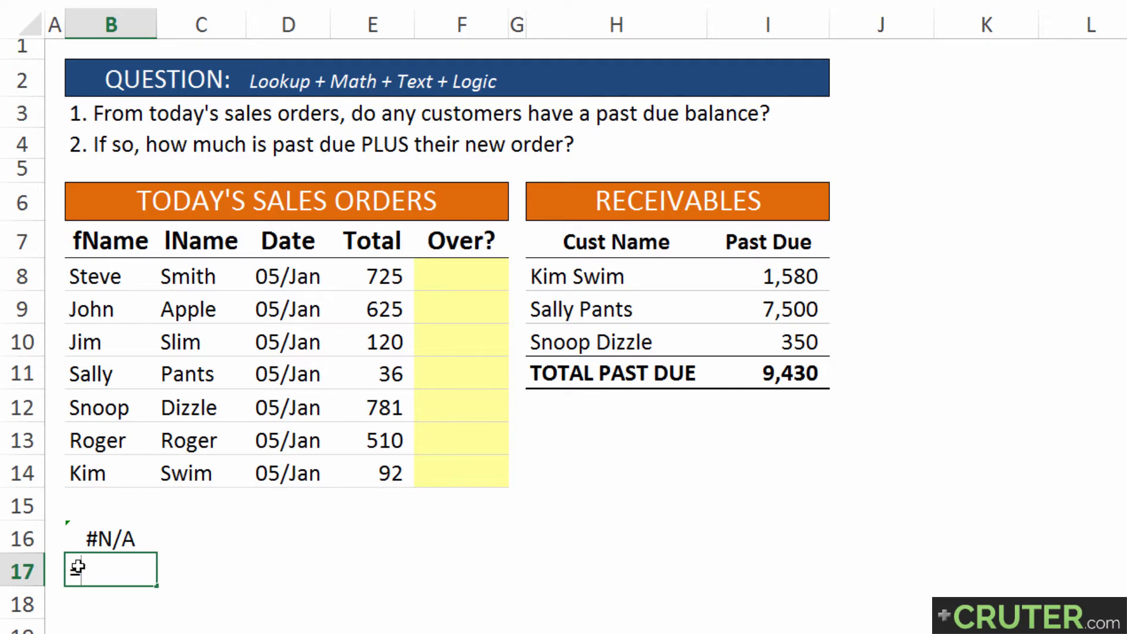
pyautogui.write('=k')
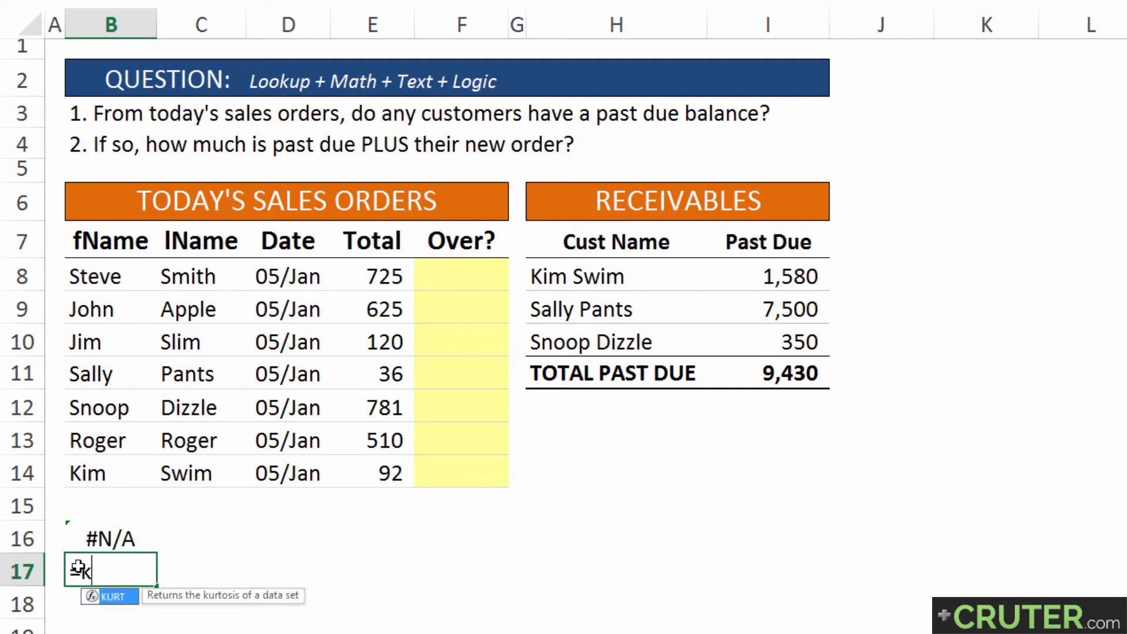
pyautogui.press('BackSpace')
pyautogui.write('is')
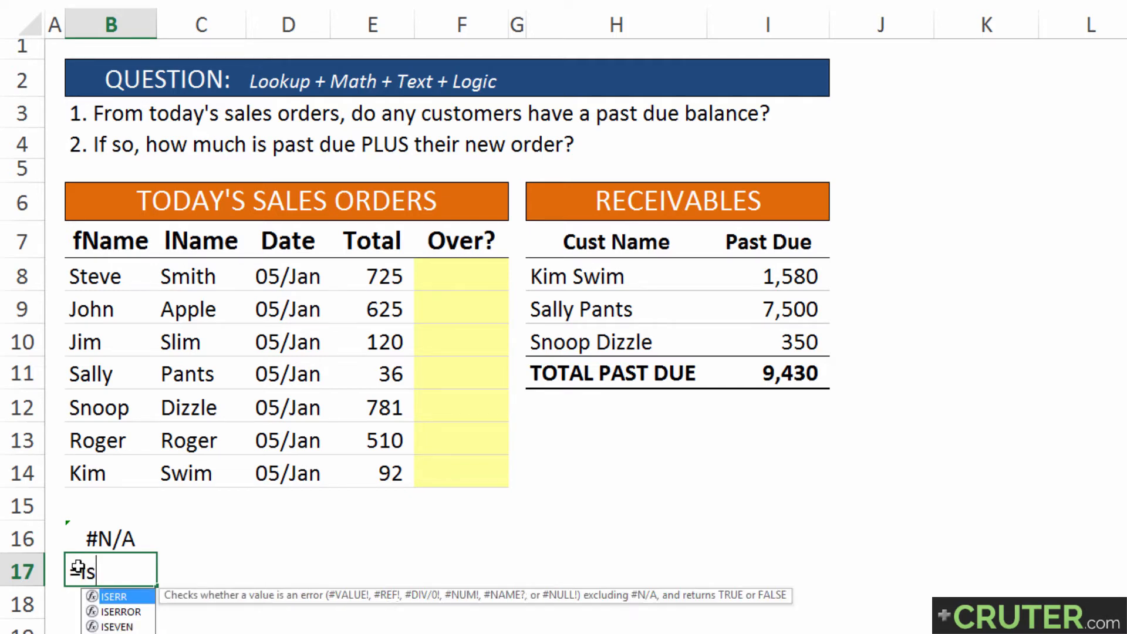
pyautogui.write('error(')
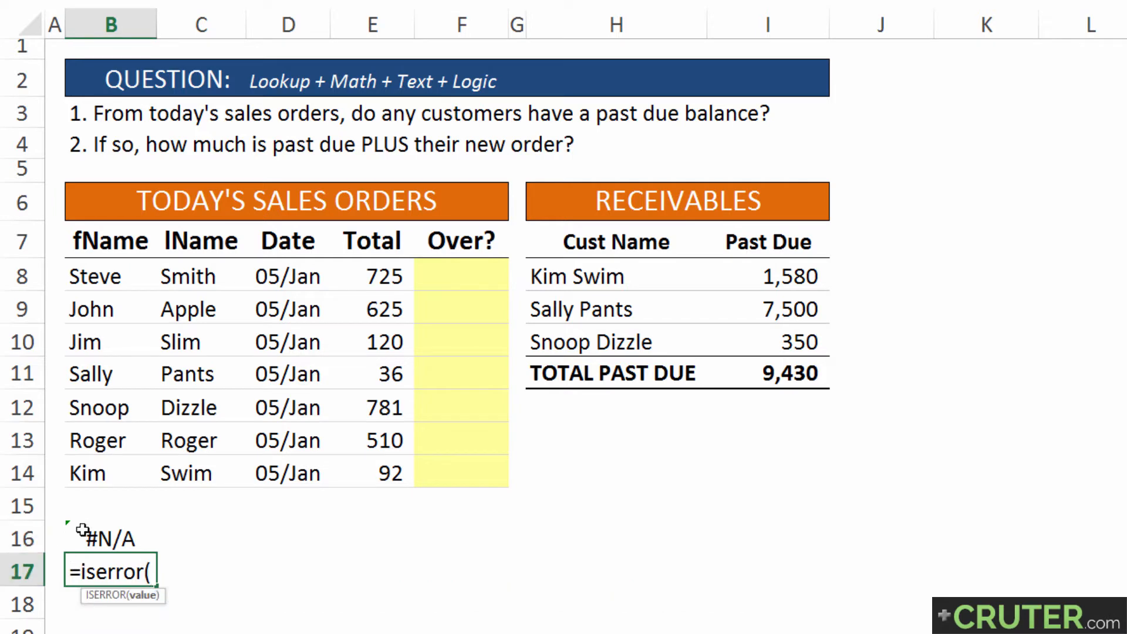
pyautogui.click(87, 531)
pyautogui.write(')')
pyautogui.press('Return')
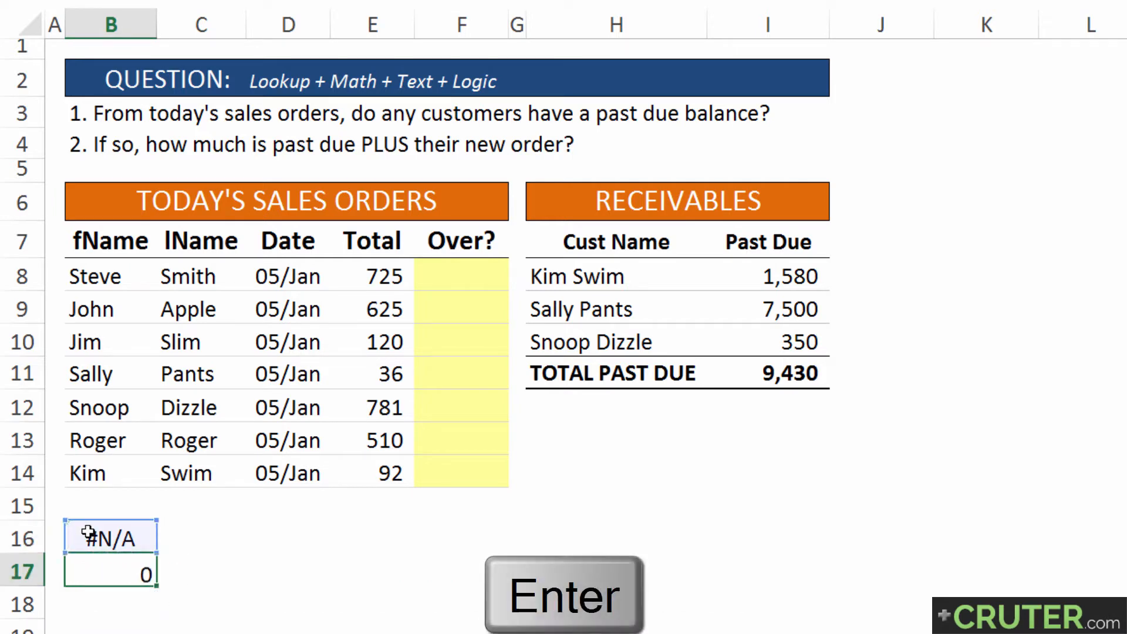
pyautogui.click(77, 569)
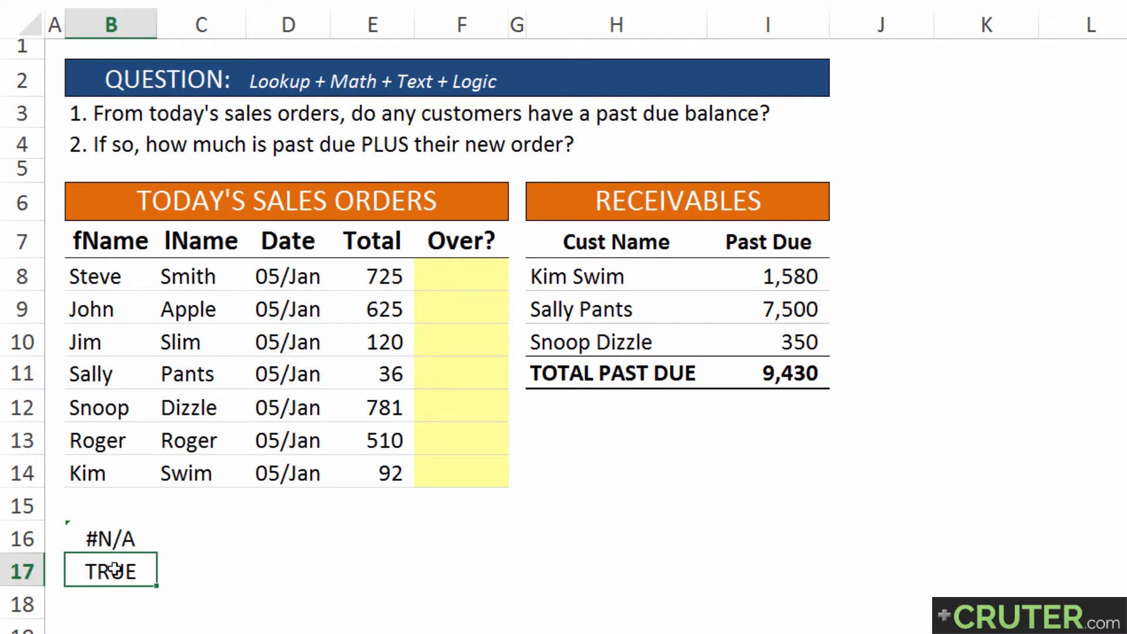
# Enter =IF(B17,"No",B16) in B18 to return "No" for a lookup error and the past due amount otherwise
pyautogui.press('Return')
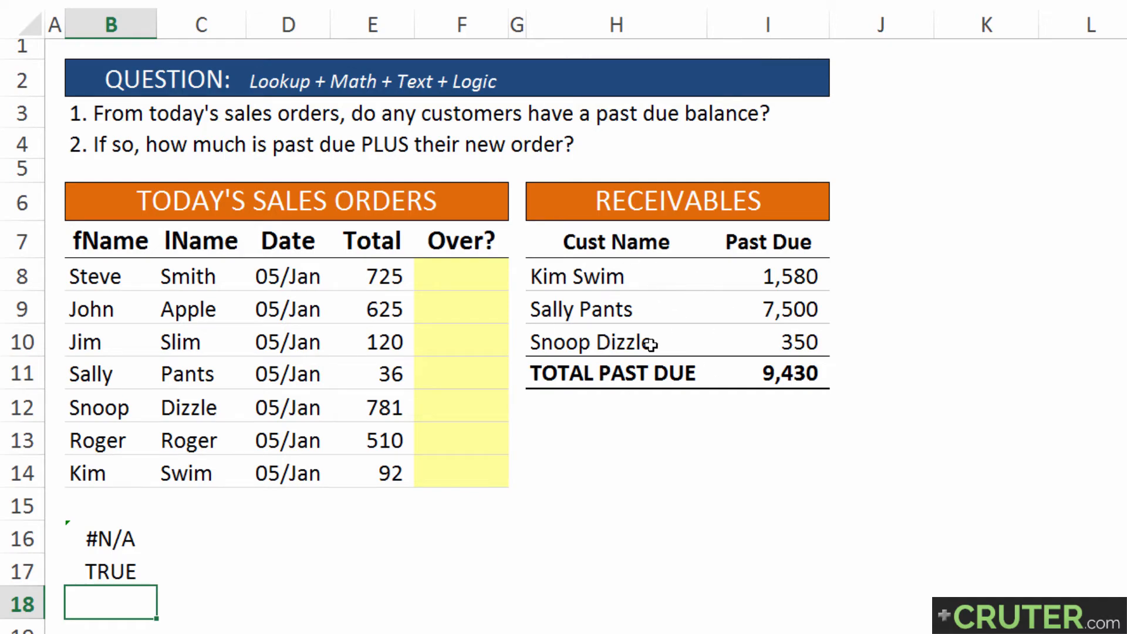
pyautogui.doubleClick(99, 604)
pyautogui.write('=if(')
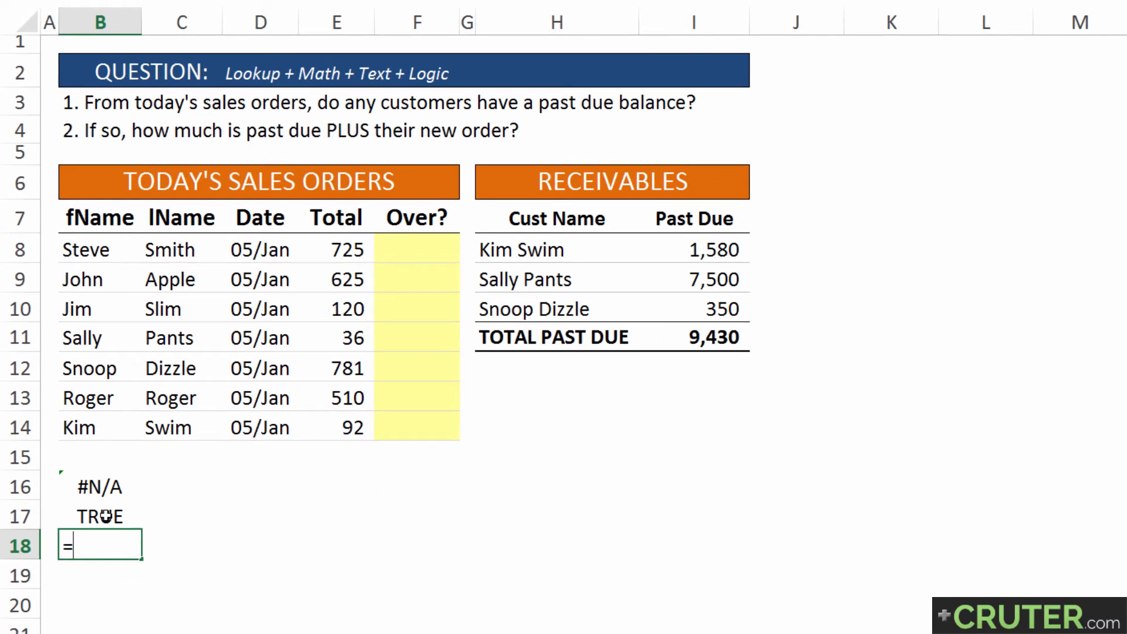
pyautogui.click(71, 514)
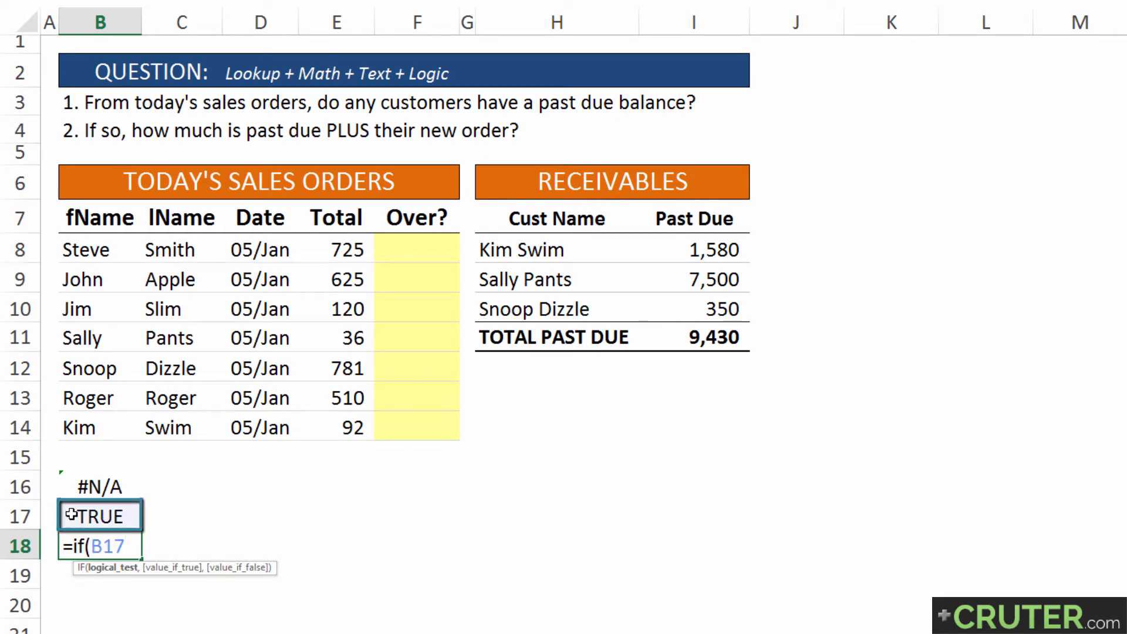
pyautogui.write(',')
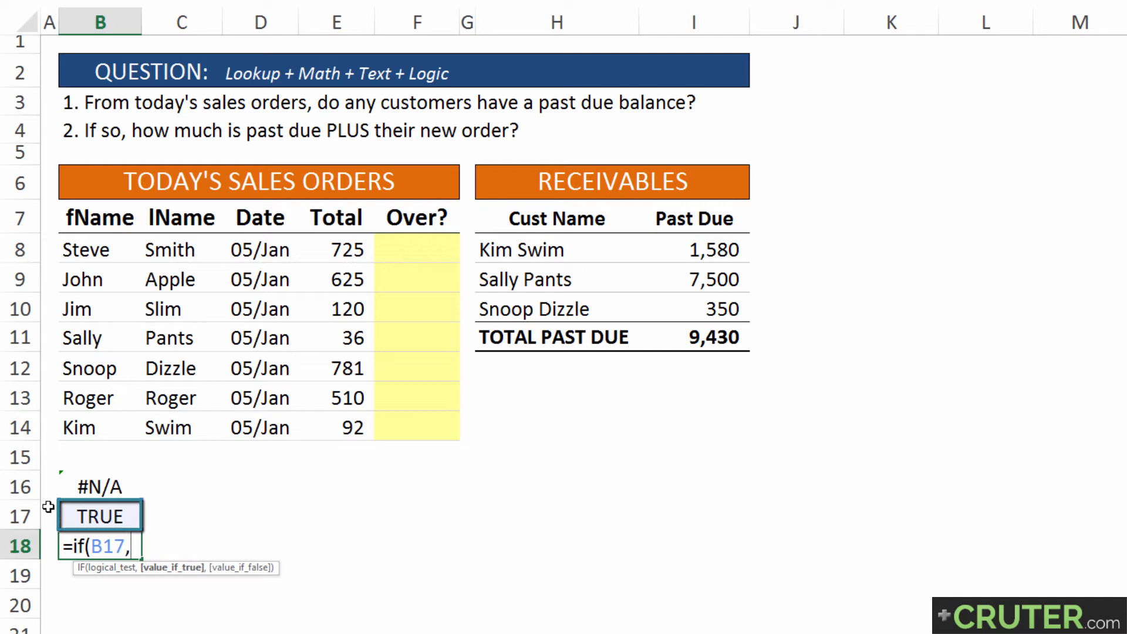
pyautogui.write('"No",')
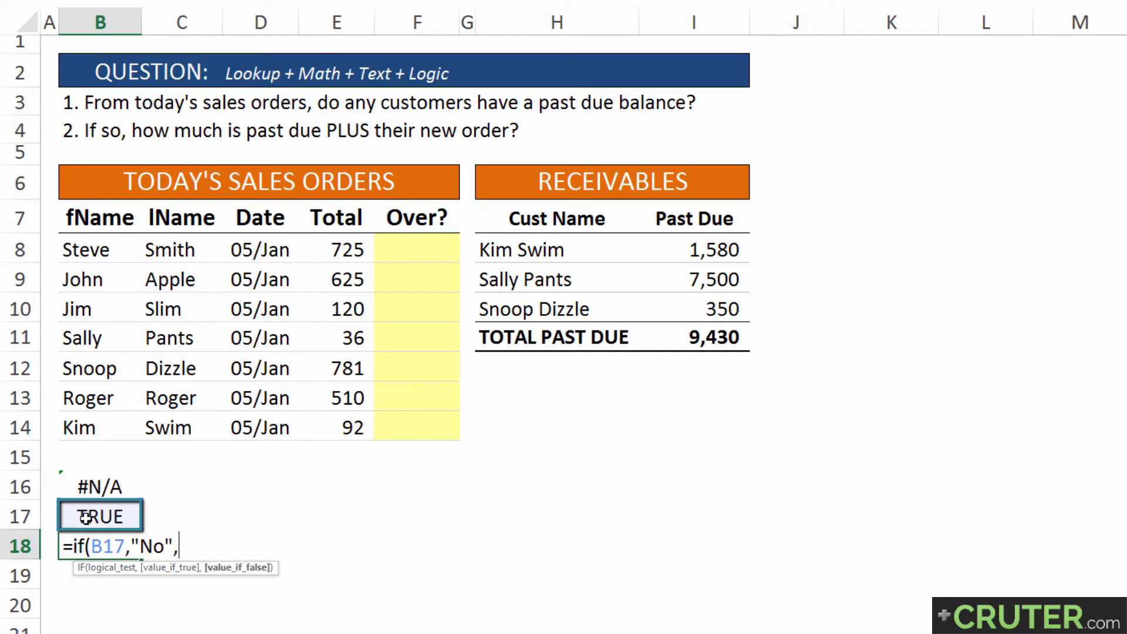
pyautogui.click(69, 486)
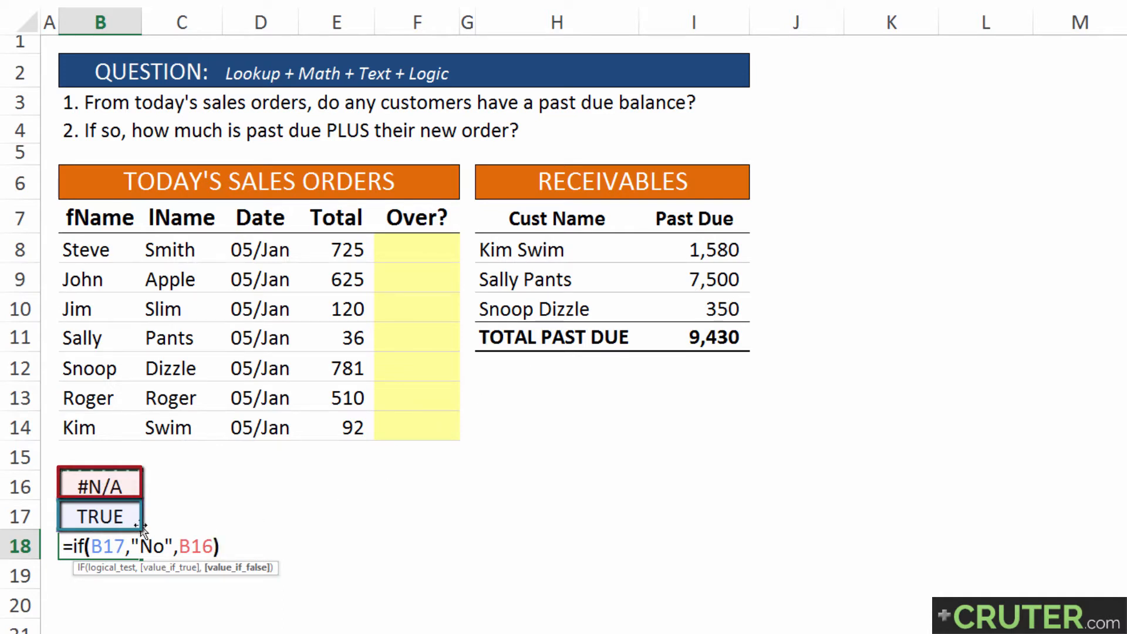
pyautogui.press('Return')
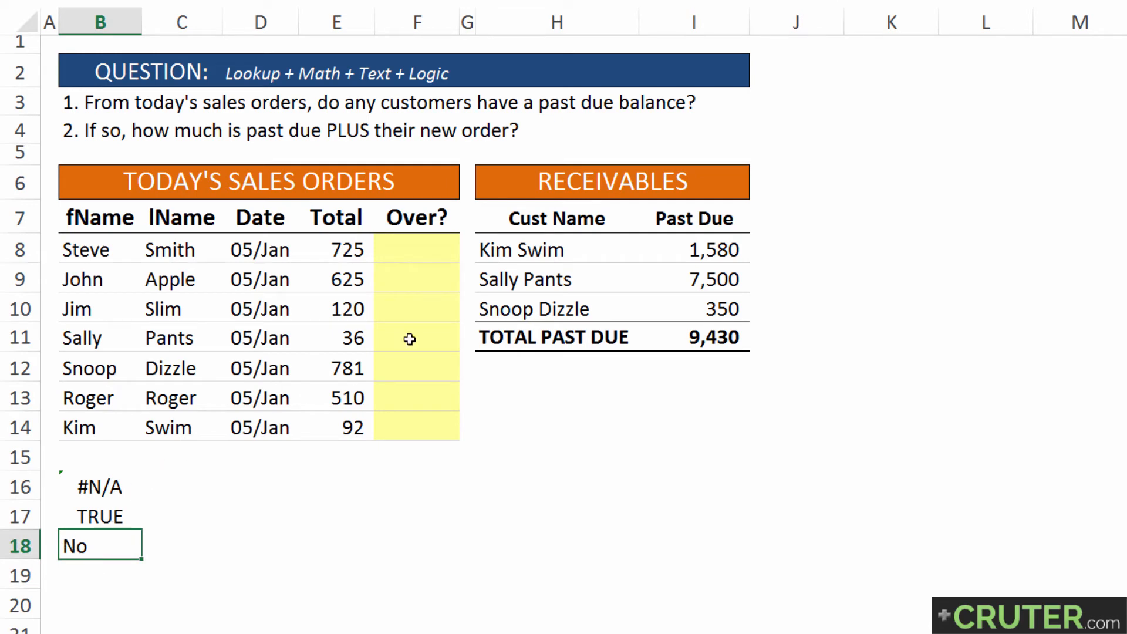
# Check the customer names in the receivables table and inspect the IF formula in B18
pyautogui.moveTo(553, 227); pyautogui.dragTo(551, 327)
pyautogui.click(619, 275)
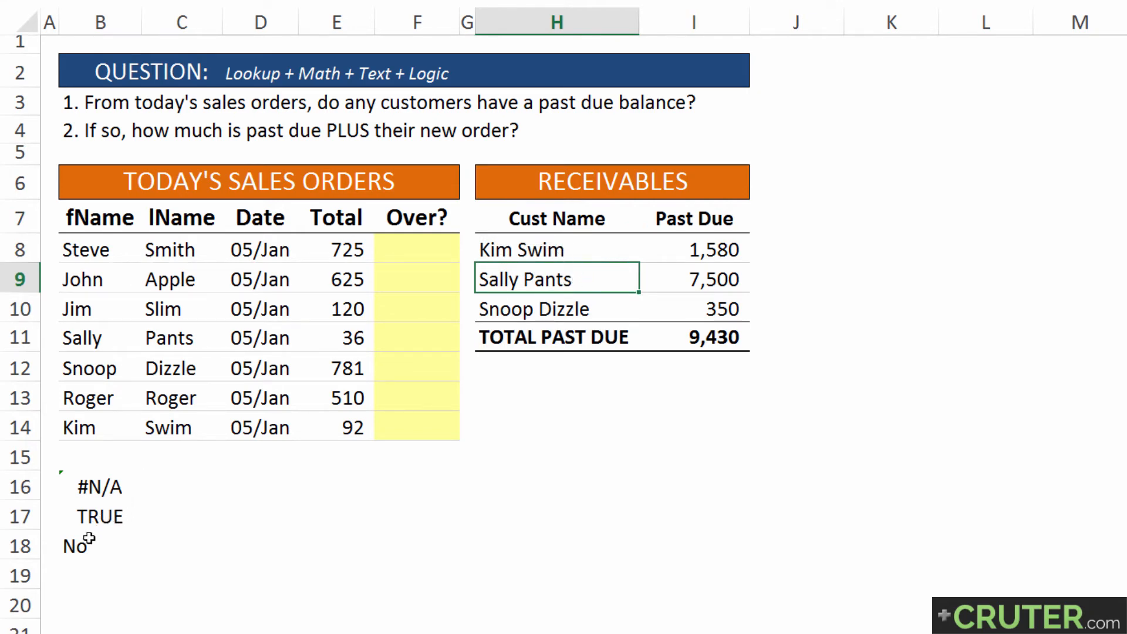
pyautogui.click(88, 538)
pyautogui.press('F2')
pyautogui.press('Return')
# Change the VLOOKUP in B16 to look up the joined name from B11 and C11 instead of row 8
pyautogui.click(106, 476)
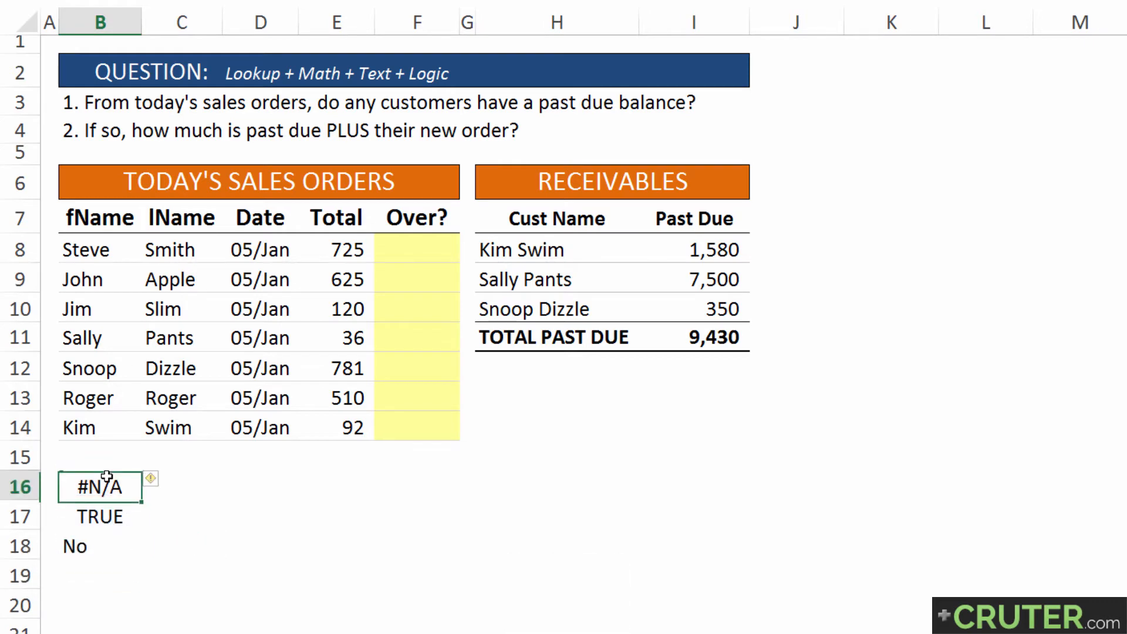
pyautogui.press('F2')
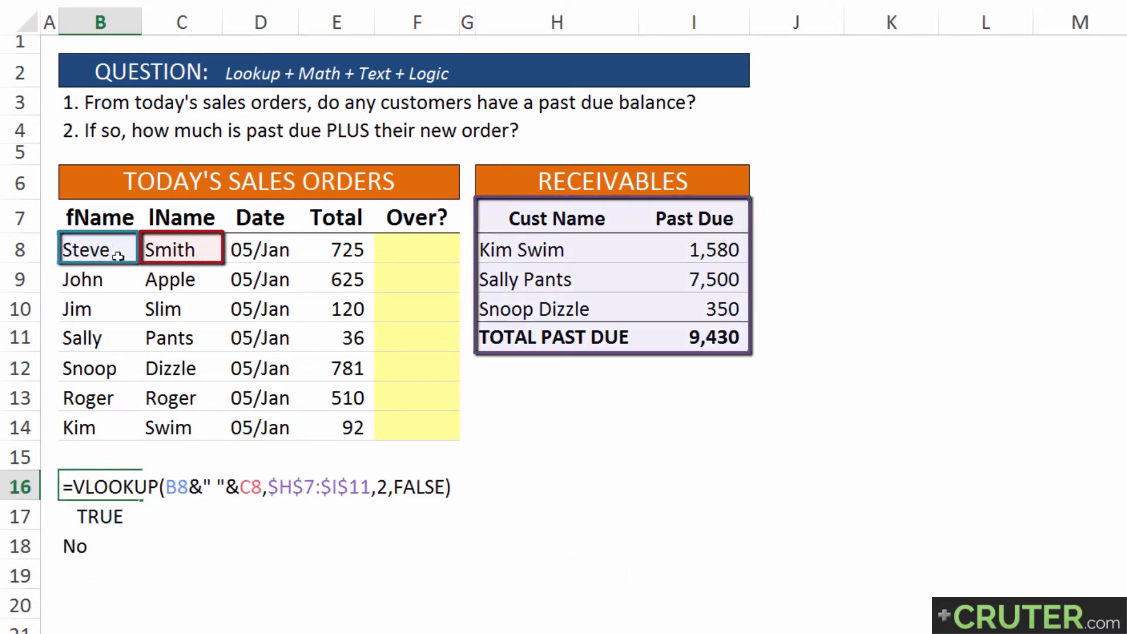
pyautogui.moveTo(113, 267); pyautogui.dragTo(107, 352)
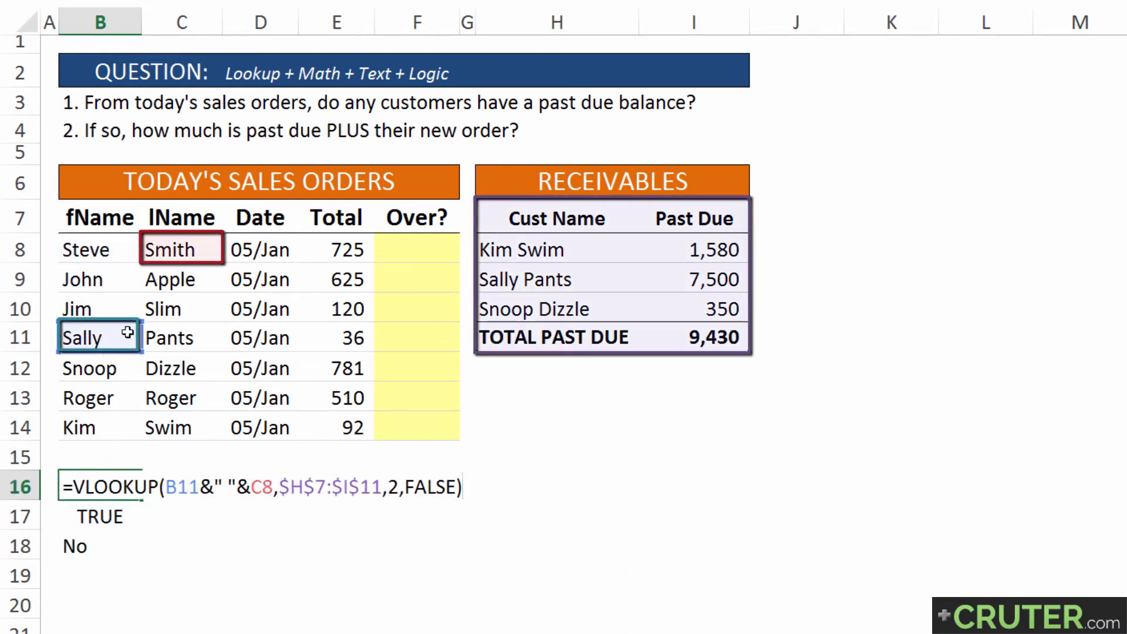
pyautogui.moveTo(176, 267); pyautogui.dragTo(177, 340)
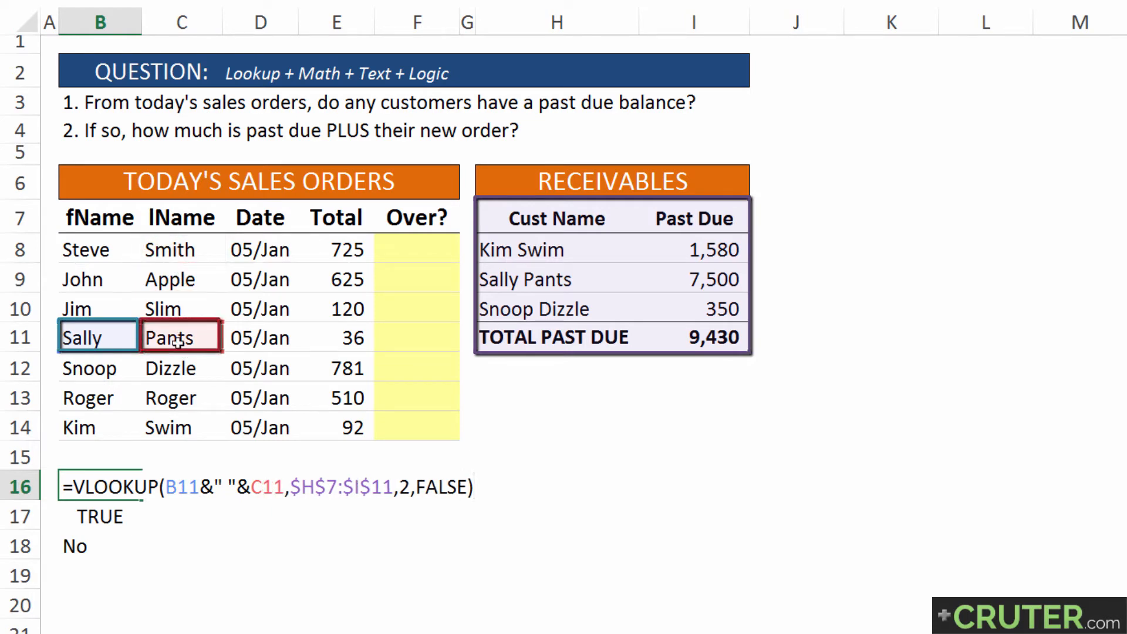
pyautogui.press('Return')
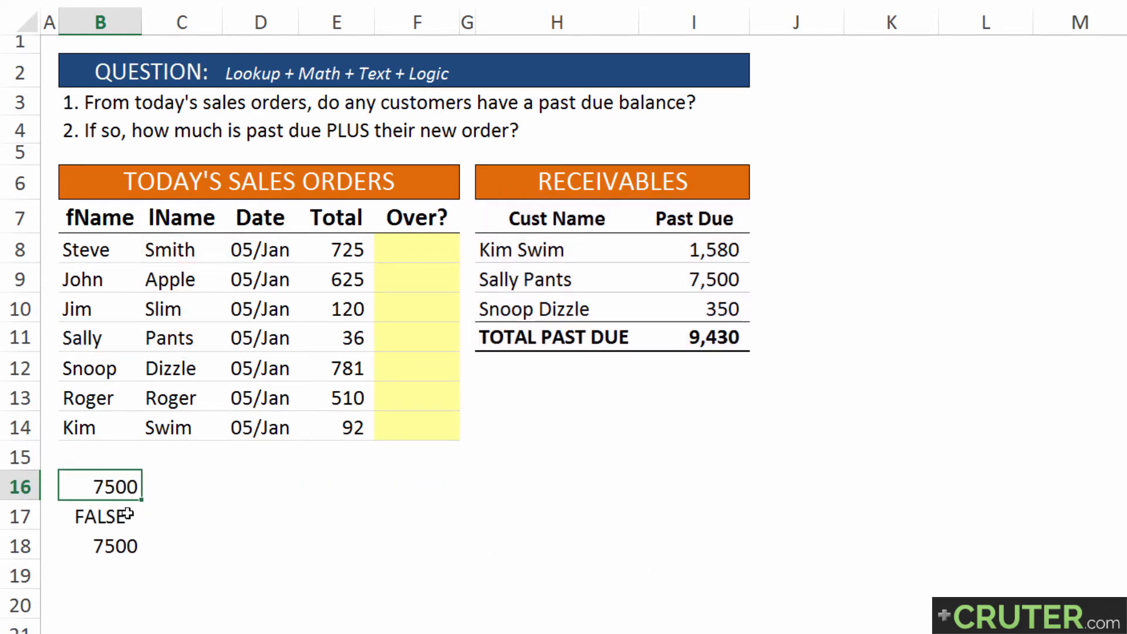
pyautogui.click(128, 515)
pyautogui.moveTo(528, 199); pyautogui.dragTo(537, 344)
pyautogui.click(118, 518)
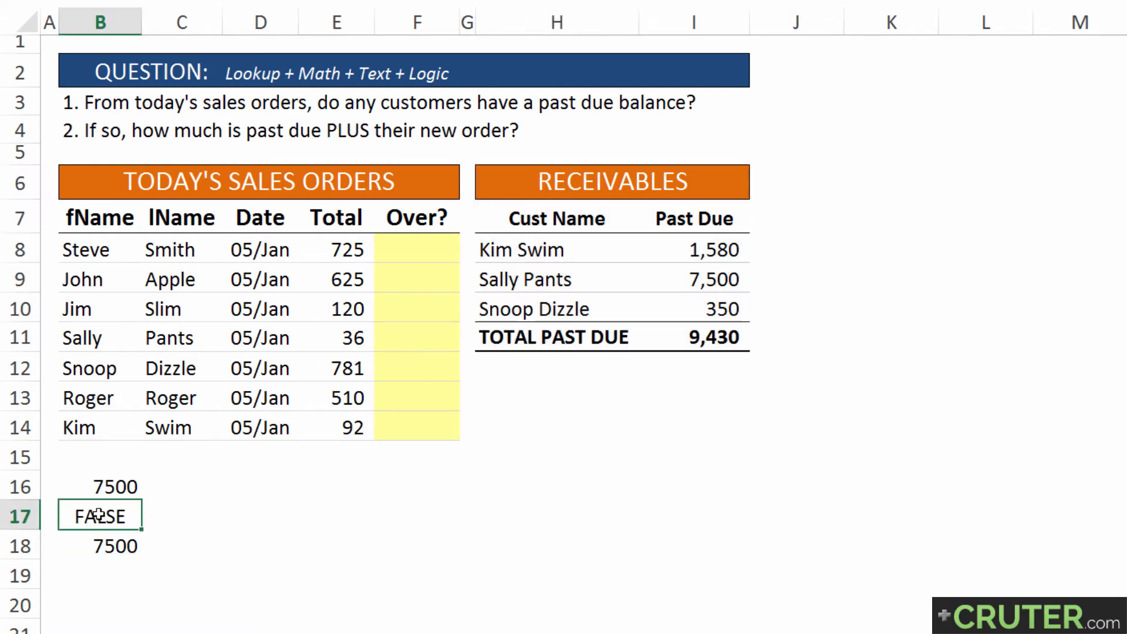
# Label the helper formulas by entering "error" in C17 and "lookup on rec" in C16
pyautogui.click(189, 519)
pyautogui.write('error')
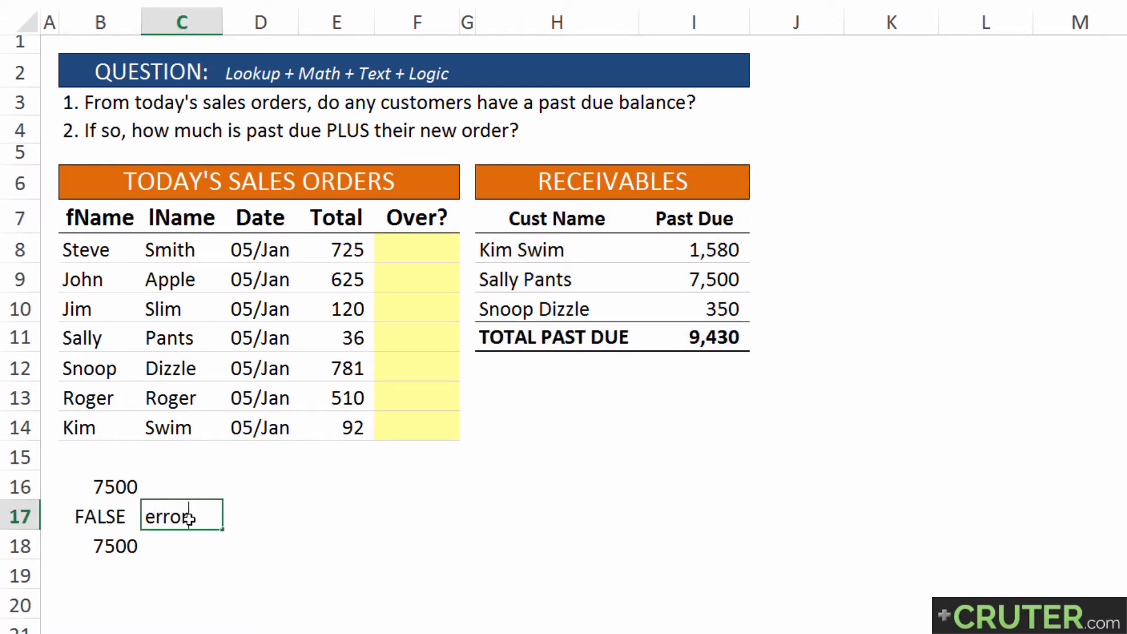
pyautogui.press('Return')
pyautogui.press('Up')
pyautogui.press('Up')
pyautogui.write('lookup on')
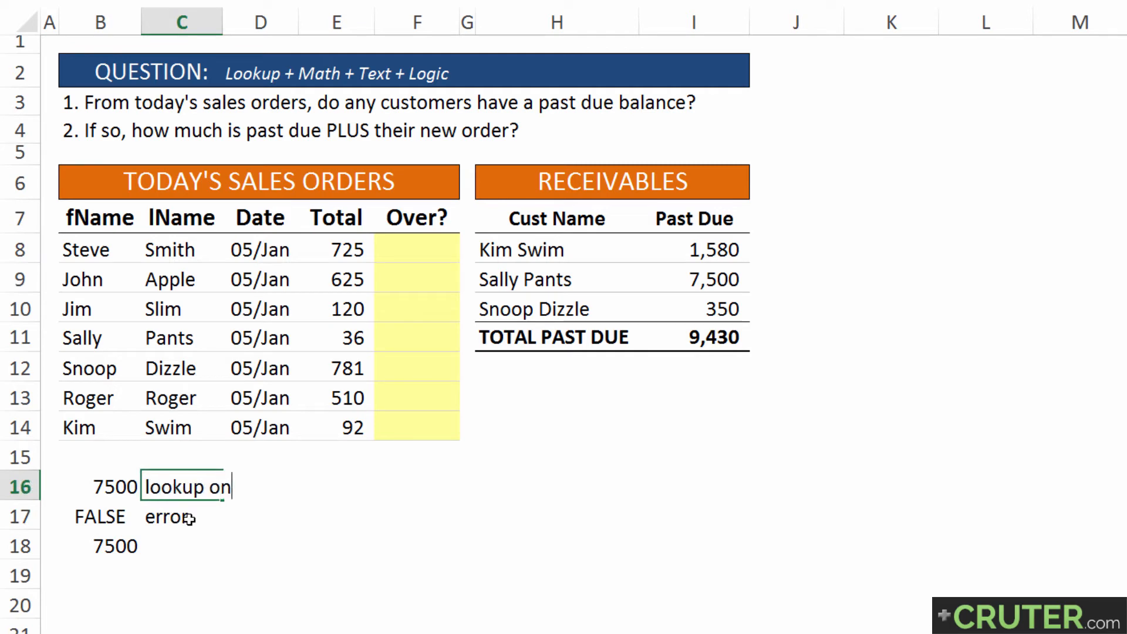
pyautogui.write(' rec')
pyautogui.press('Return')
pyautogui.press('Return')
pyautogui.press('Return')
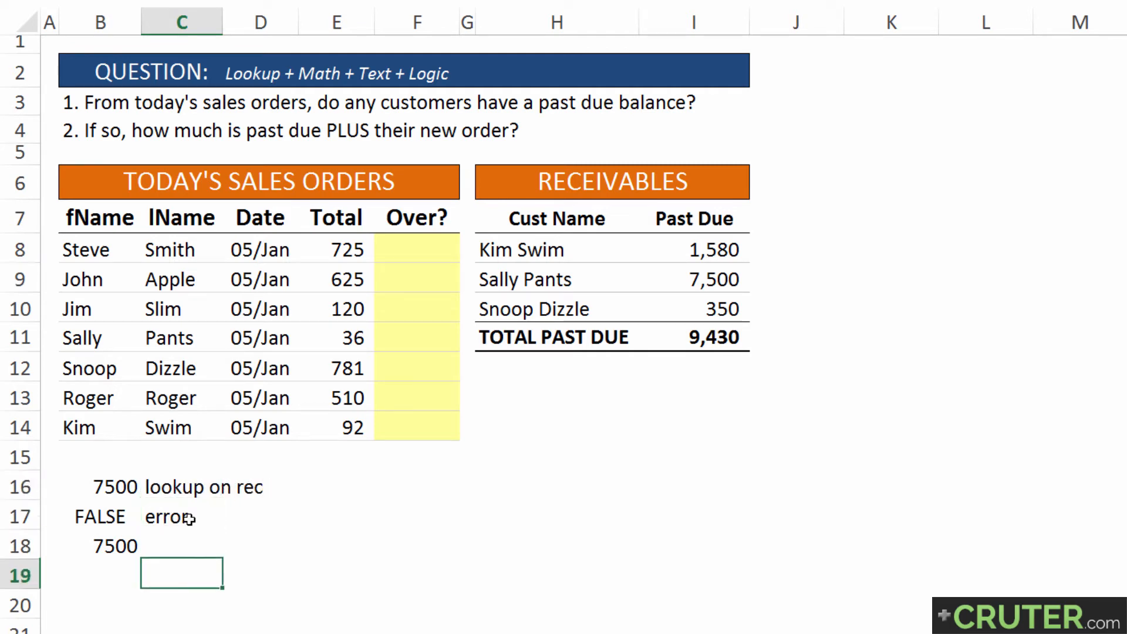
# Enter the label "value" in C18 beside the IF formula
pyautogui.press('Up')
pyautogui.write('value')
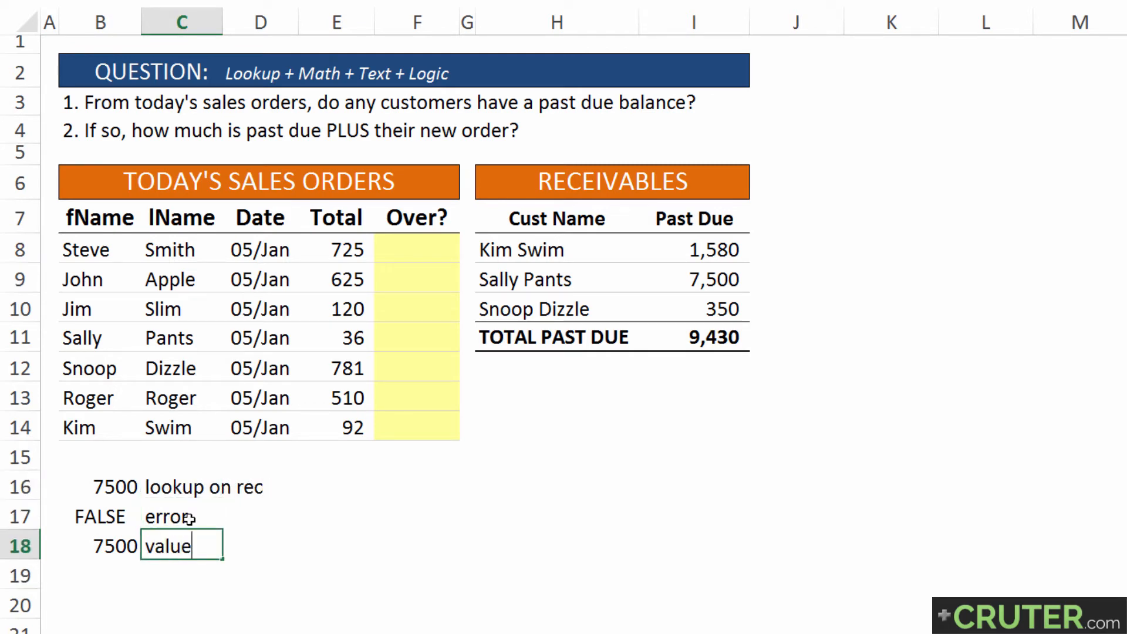
pyautogui.hotkey('alt', 'Return')
pyautogui.press('BackSpace')
pyautogui.click(344, 130)
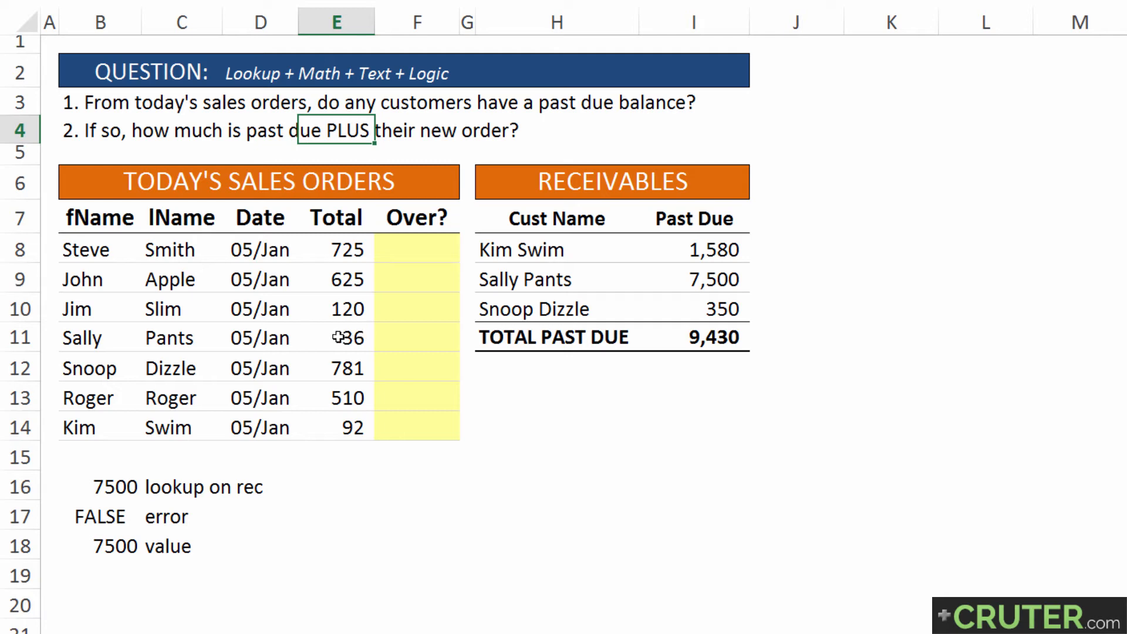
# Add the new order total to the IF formula in B18, making it =IF(B17,"No",B16+E11)
pyautogui.click(94, 519)
pyautogui.click(96, 544)
pyautogui.press('F2')
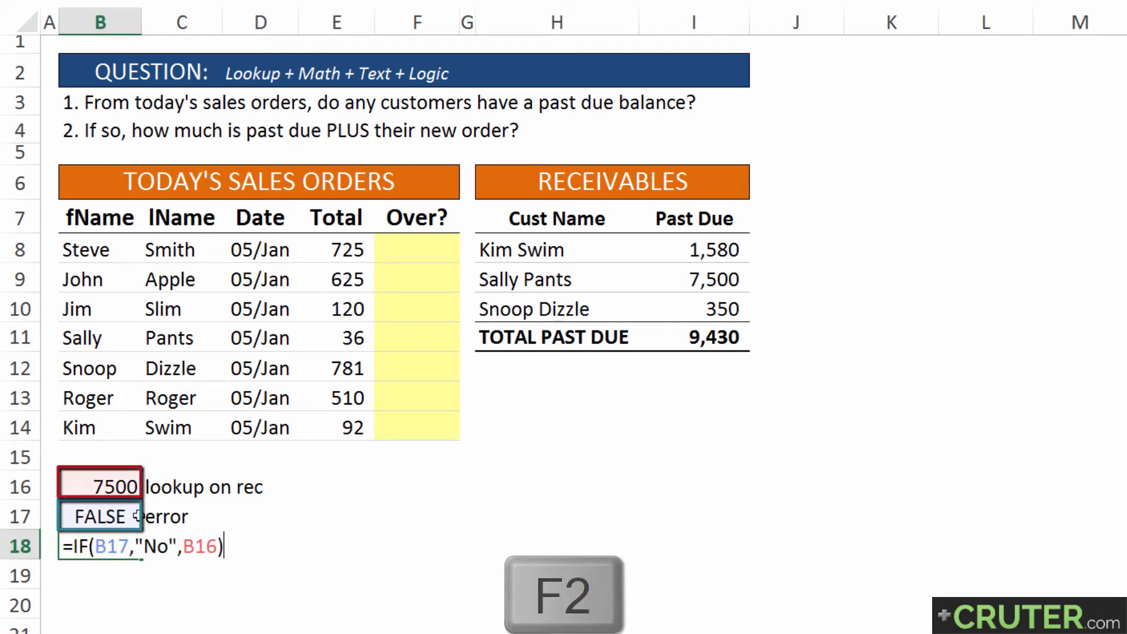
pyautogui.click(219, 547)
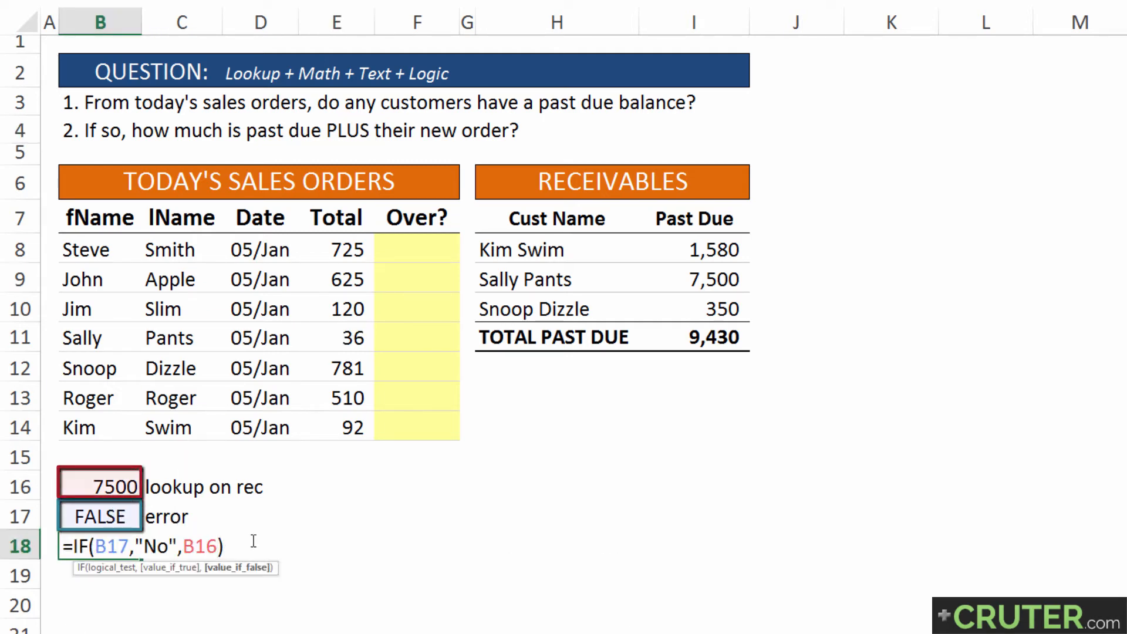
pyautogui.write('+')
pyautogui.click(335, 346)
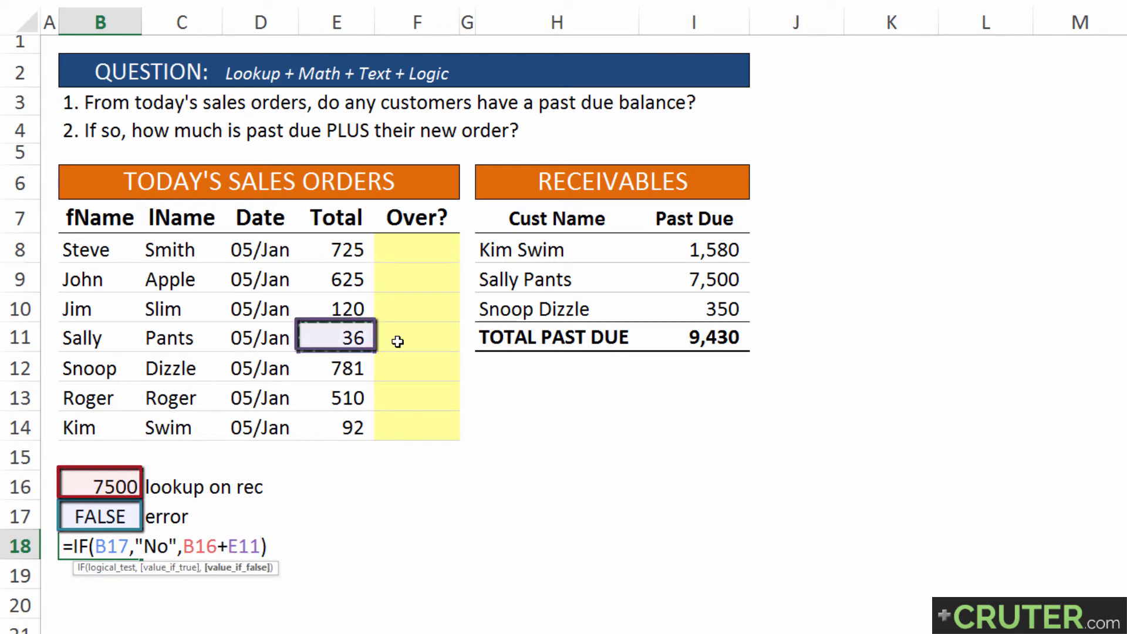
pyautogui.press('Return')
pyautogui.press('Up')
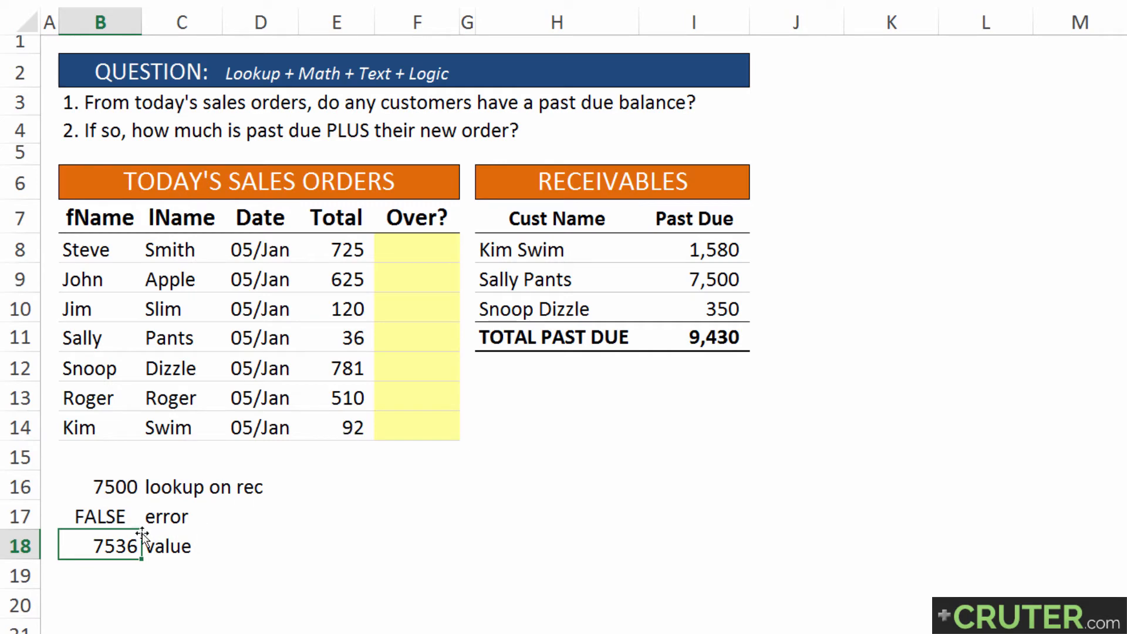
# Compare B16 and B18 with the past due amount in I9 and order total in E11, and inspect the ISERROR formula in B17
pyautogui.click(119, 486)
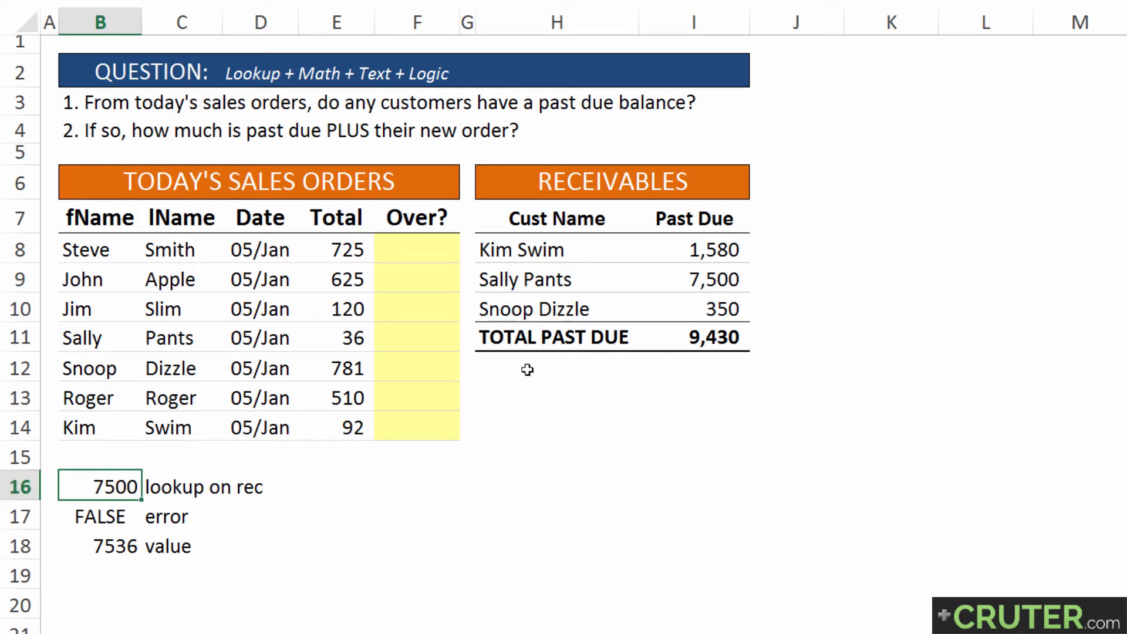
pyautogui.click(688, 289)
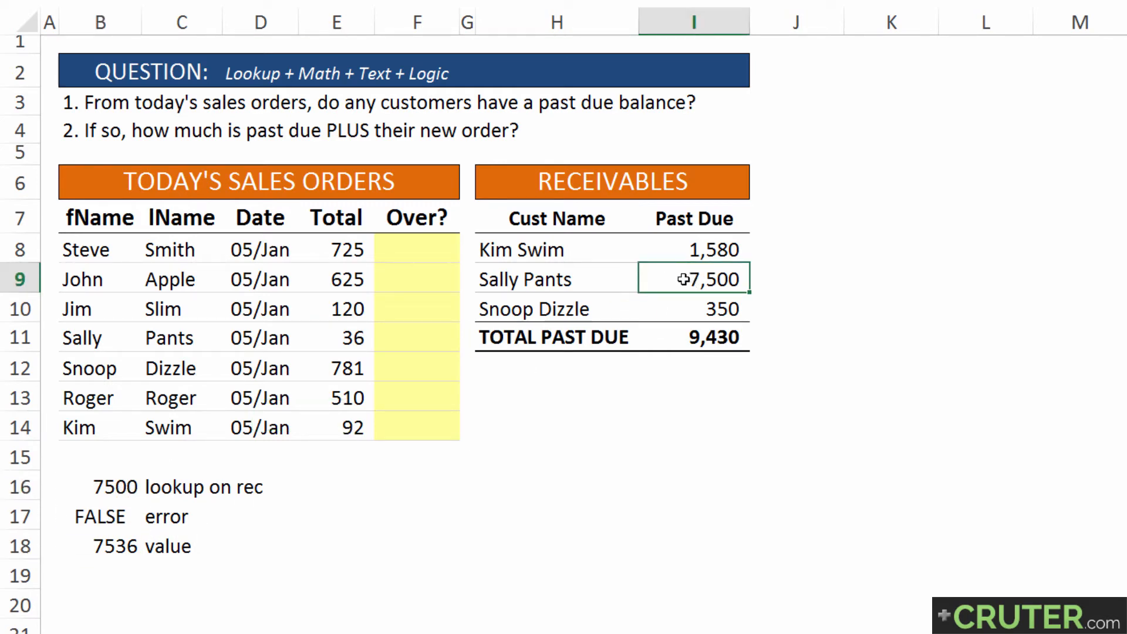
pyautogui.click(124, 543)
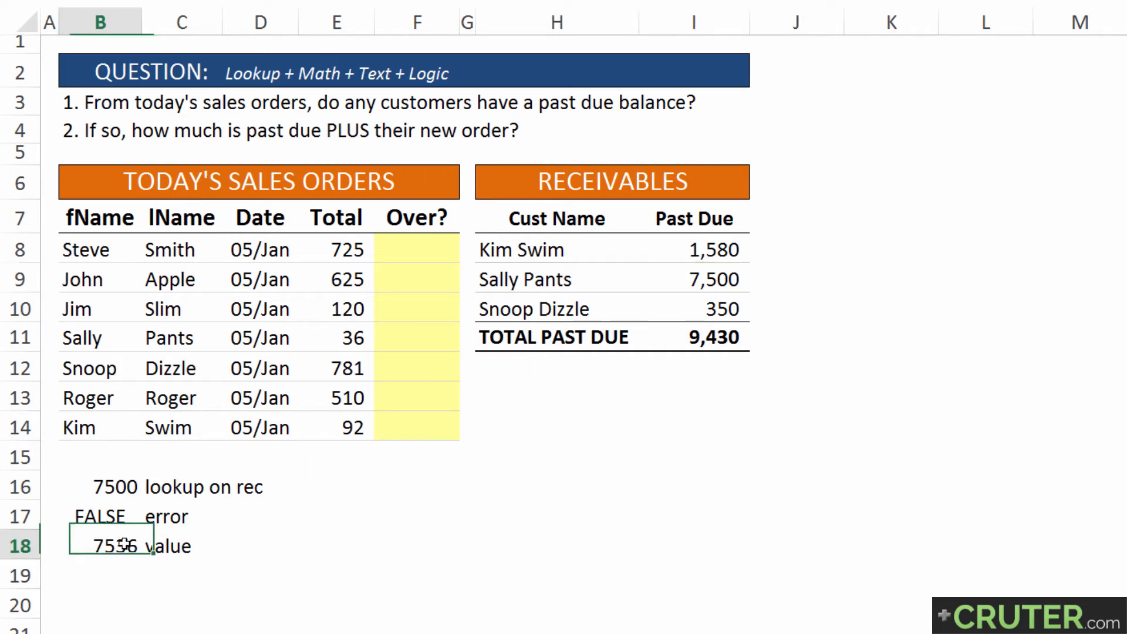
pyautogui.click(363, 334)
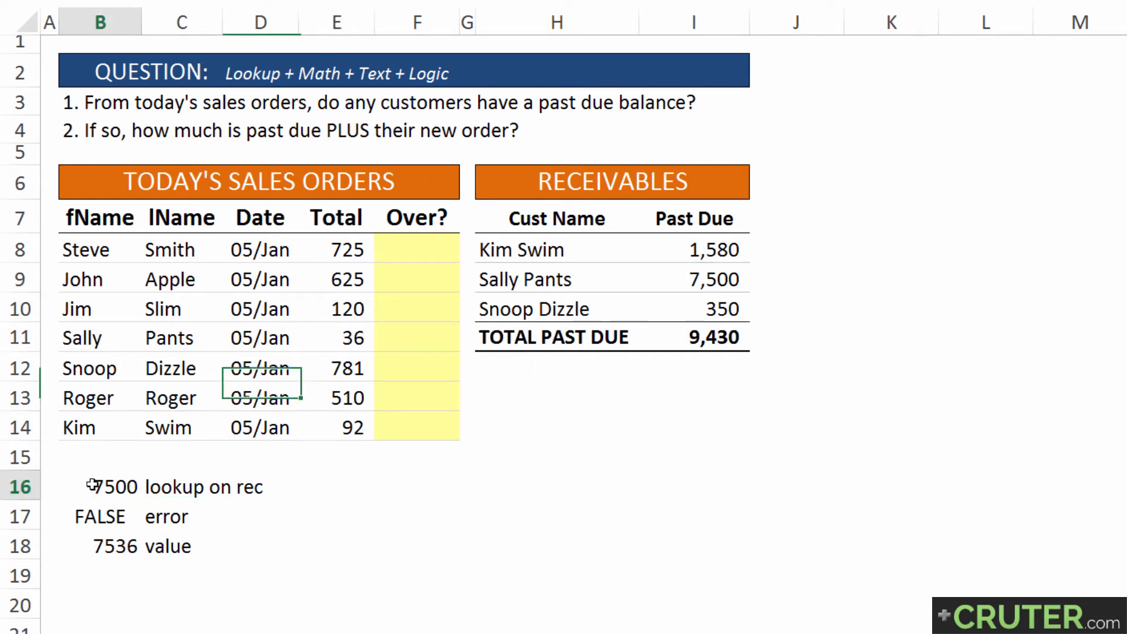
pyautogui.moveTo(93, 485); pyautogui.dragTo(90, 543)
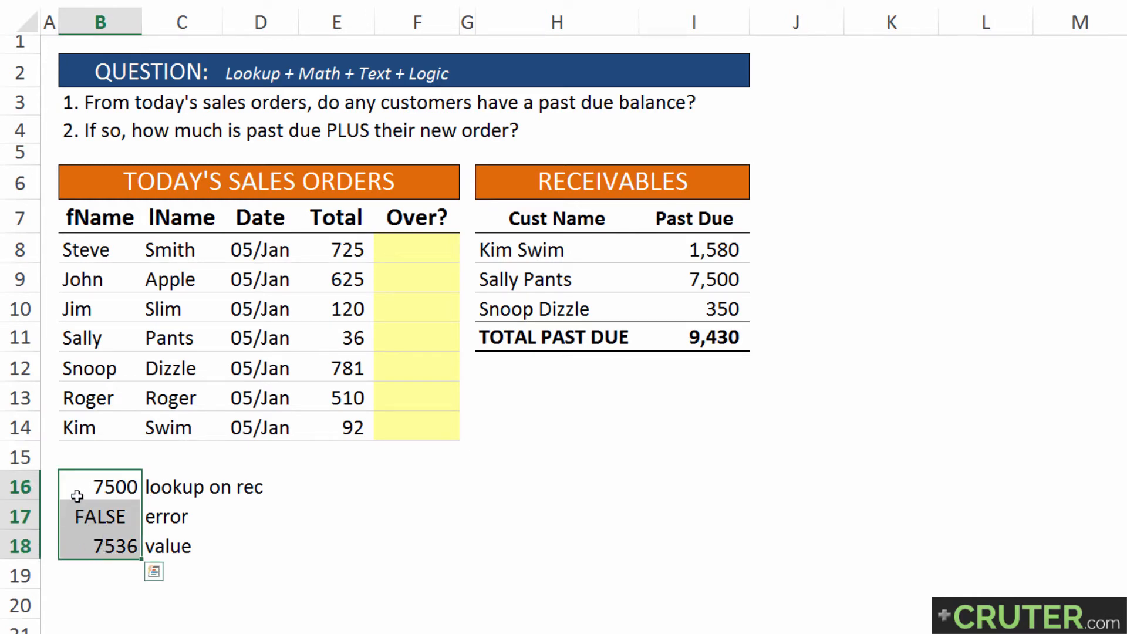
pyautogui.click(581, 189)
pyautogui.moveTo(581, 190); pyautogui.dragTo(565, 340)
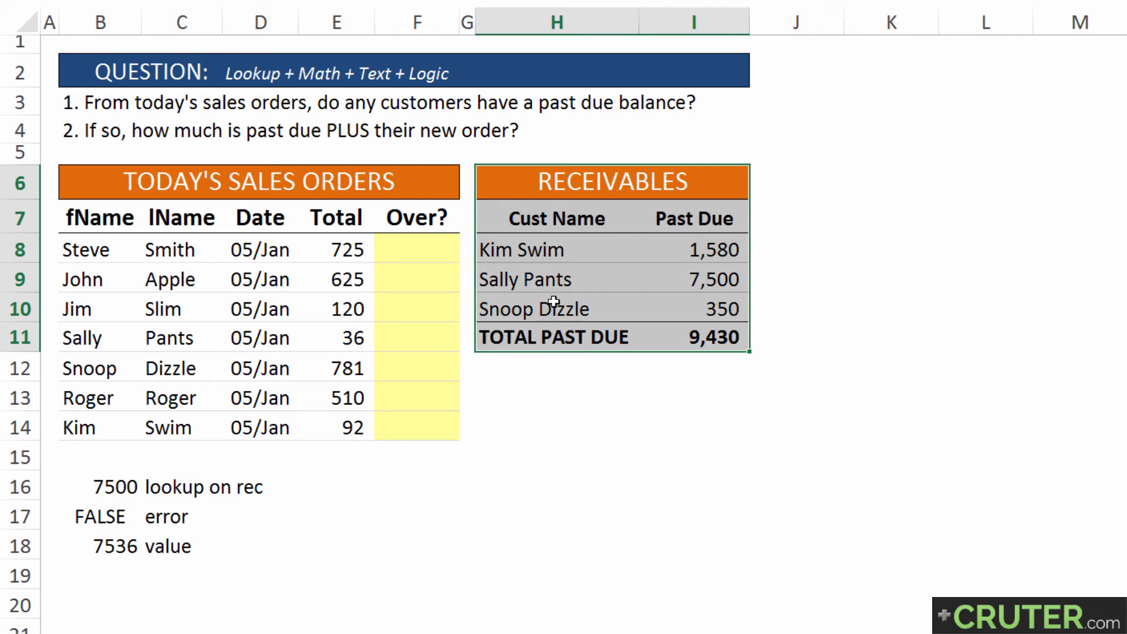
pyautogui.click(79, 547)
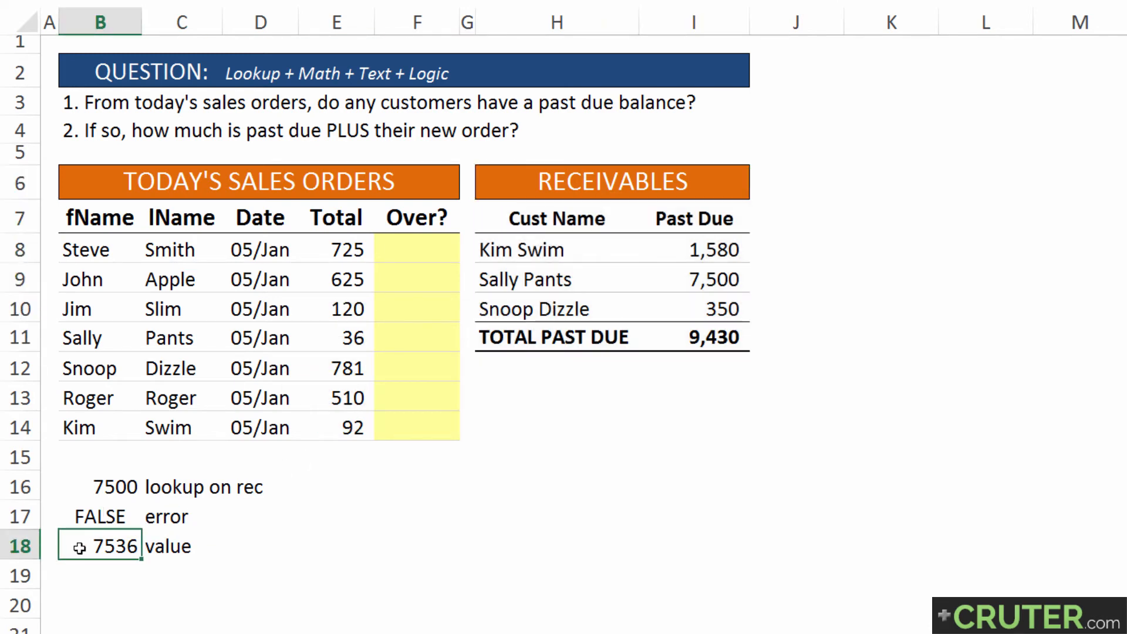
pyautogui.press('Up')
pyautogui.press('F2')
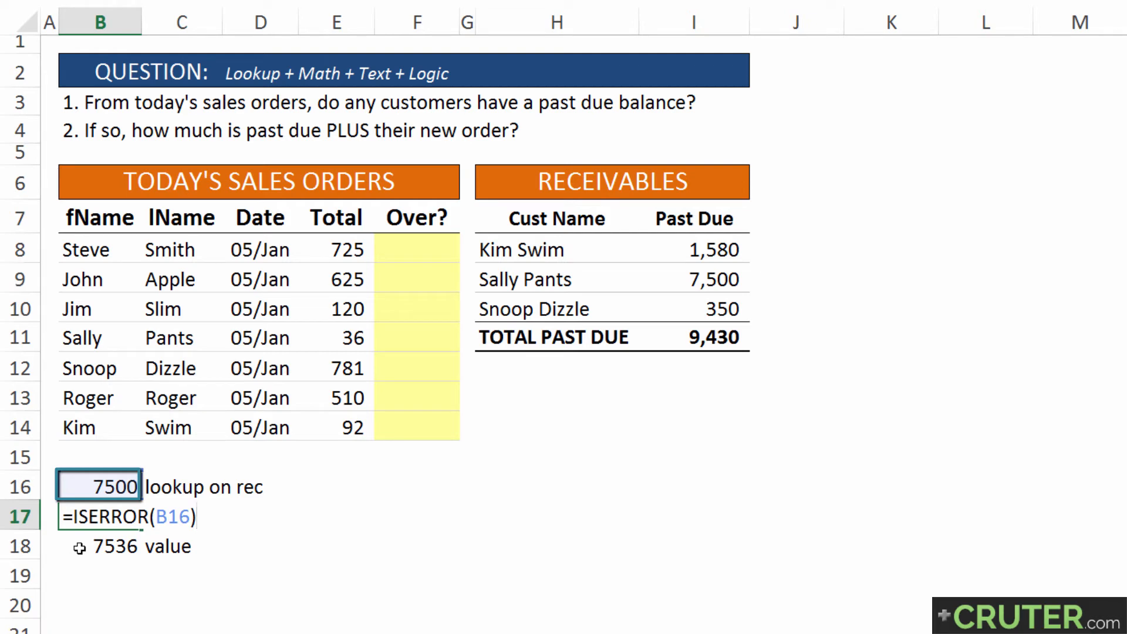
pyautogui.press('Return')
# Copy the VLOOKUP expression from the formula in B16, leaving out the equals sign
pyautogui.press('Up')
pyautogui.press('Up')
pyautogui.press('F2')
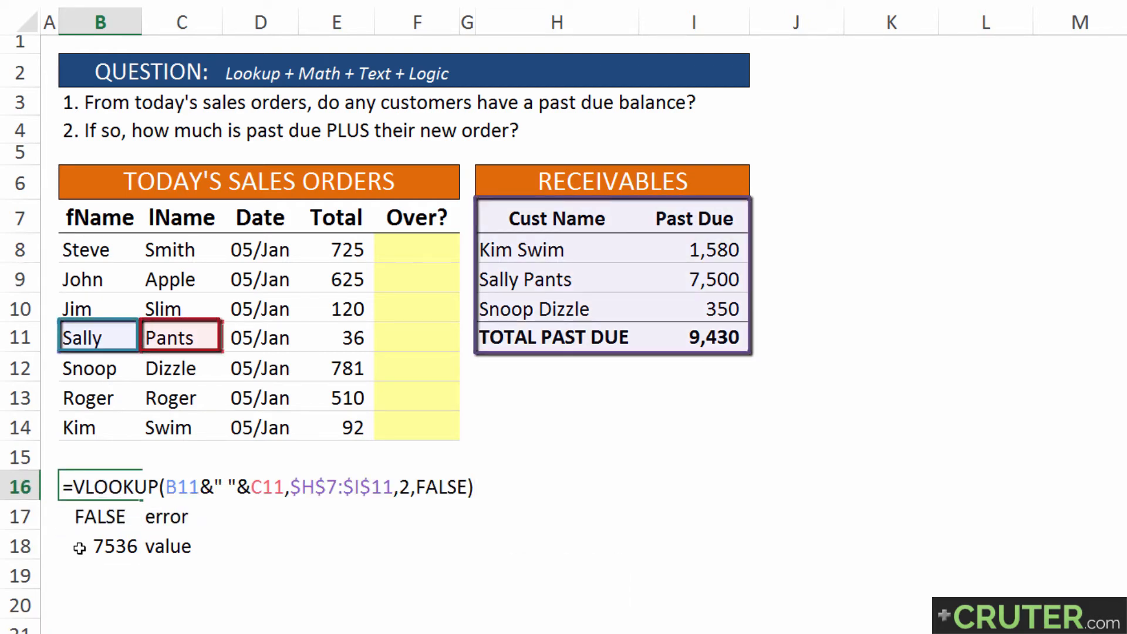
pyautogui.hotkey('shift', 'Home')
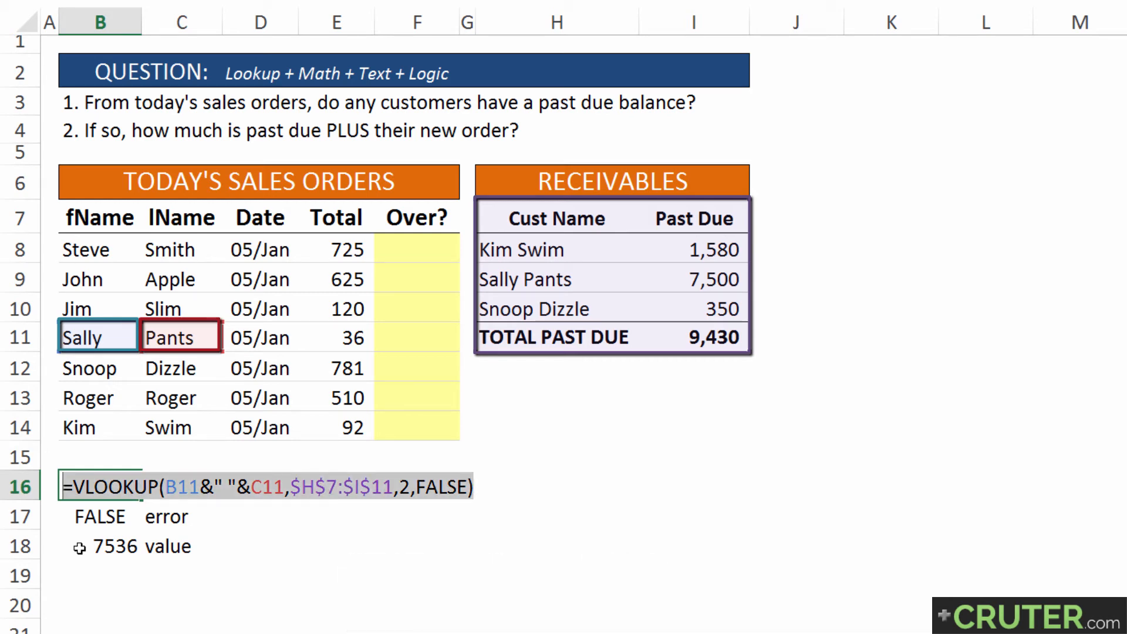
pyautogui.hotkey('shift', 'Right')
pyautogui.hotkey('ctrl', 'c')
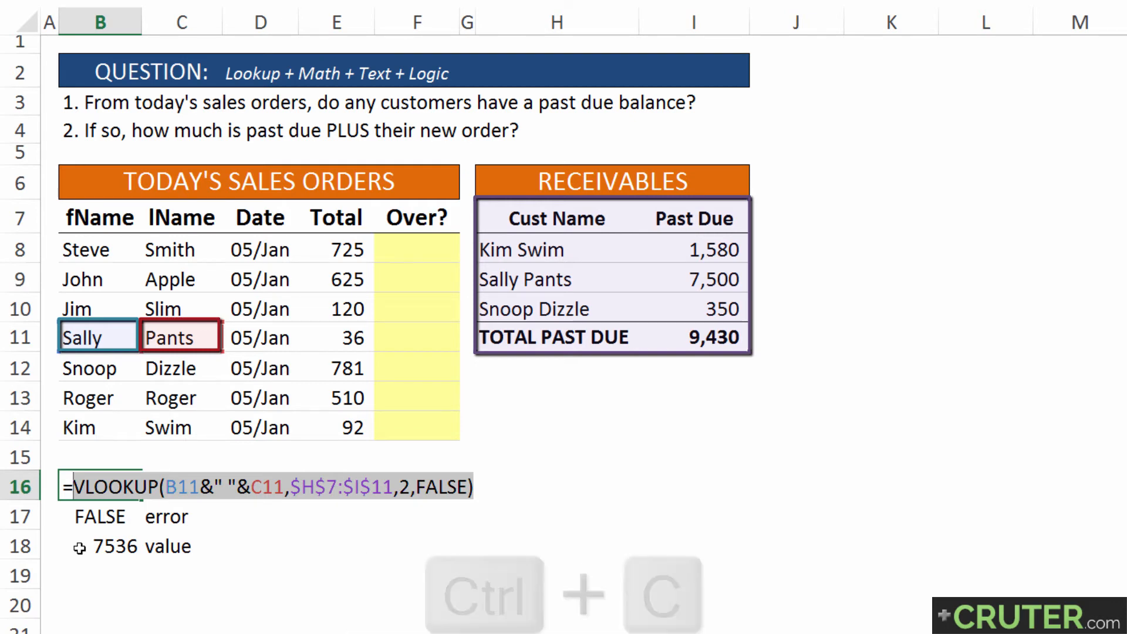
pyautogui.press('Return')
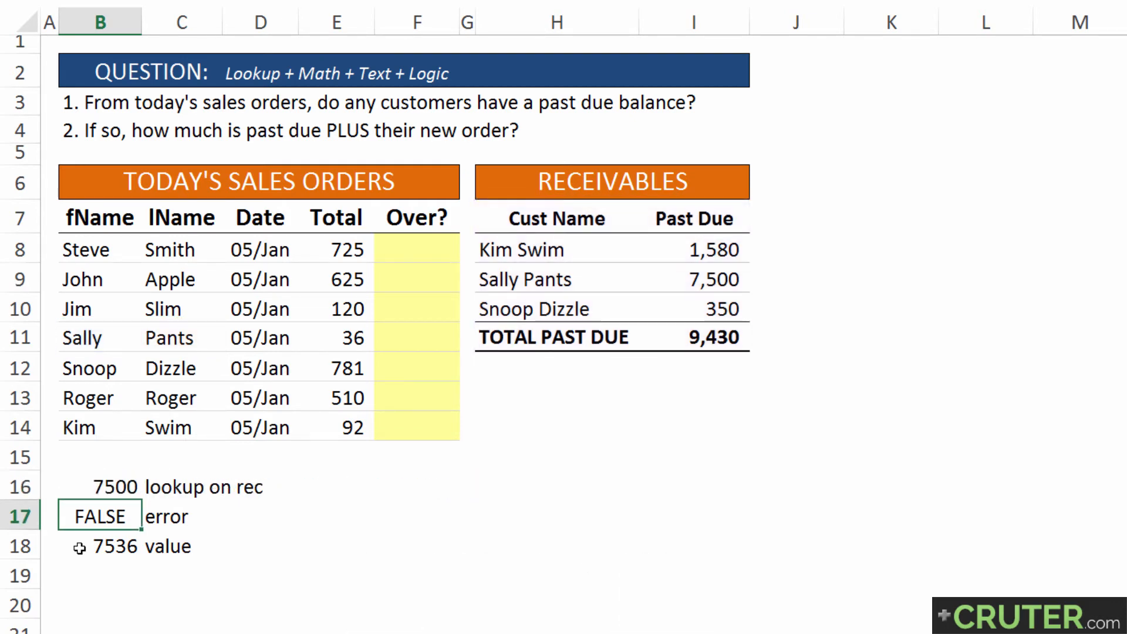
# Replace the B16 reference inside the ISERROR formula in B17 with the copied VLOOKUP expression
pyautogui.press('F2')
pyautogui.press('Left')
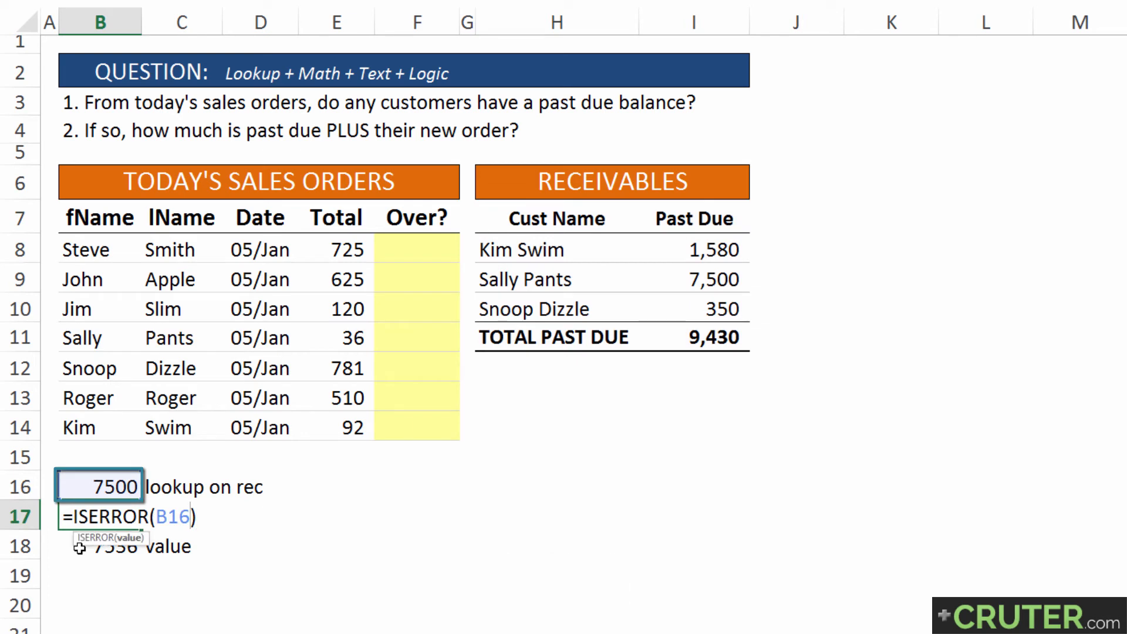
pyautogui.hotkey('ctrl', 'shift', 'Left')
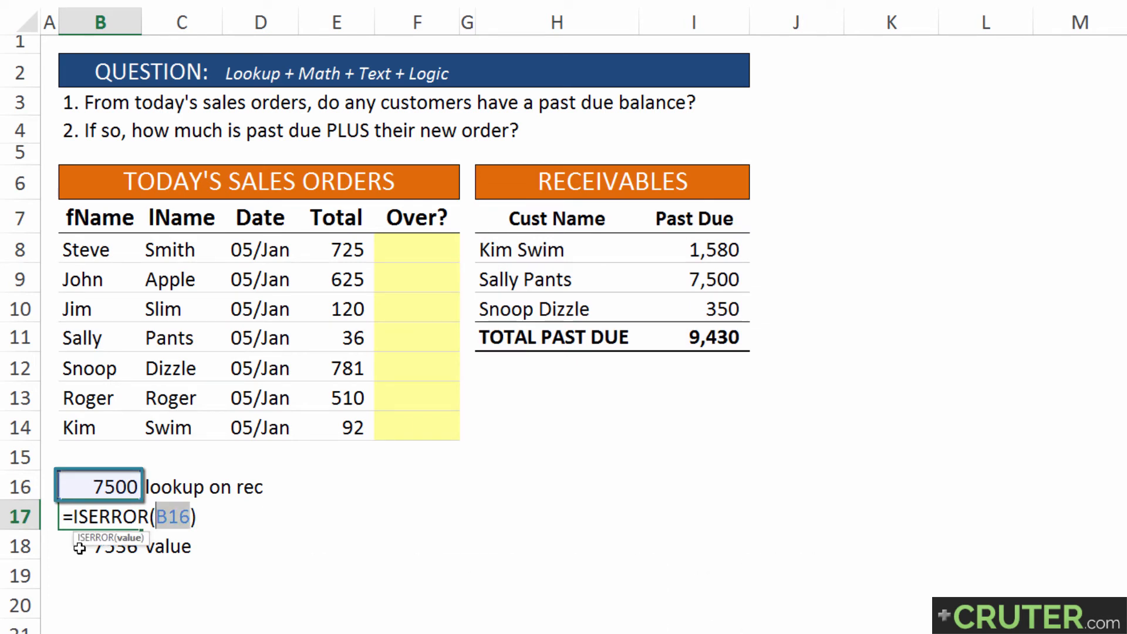
pyautogui.hotkey('ctrl', 'v')
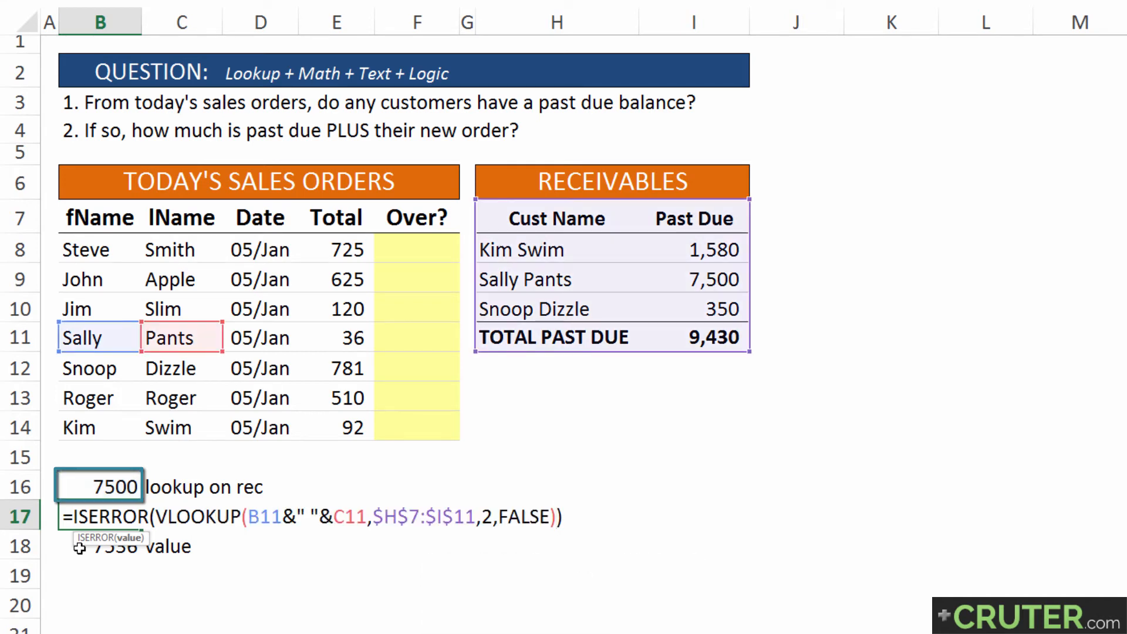
pyautogui.press('Return')
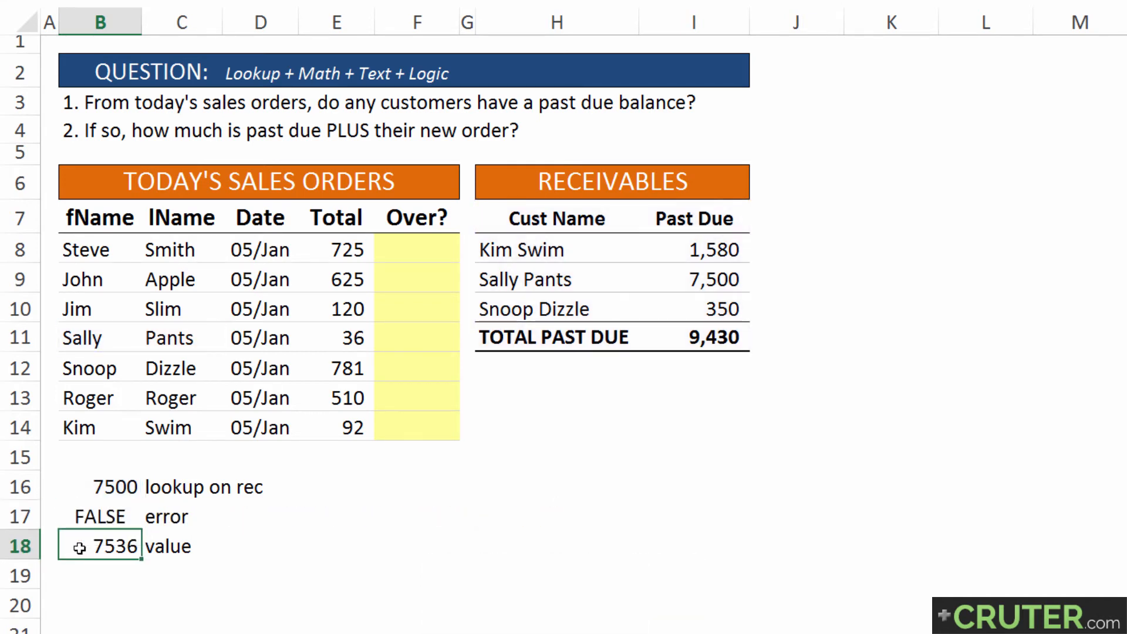
# Review the references in B18's IF formula and copy the ISERROR expression from the formula in B17, leaving out the equals sign
pyautogui.press('F2')
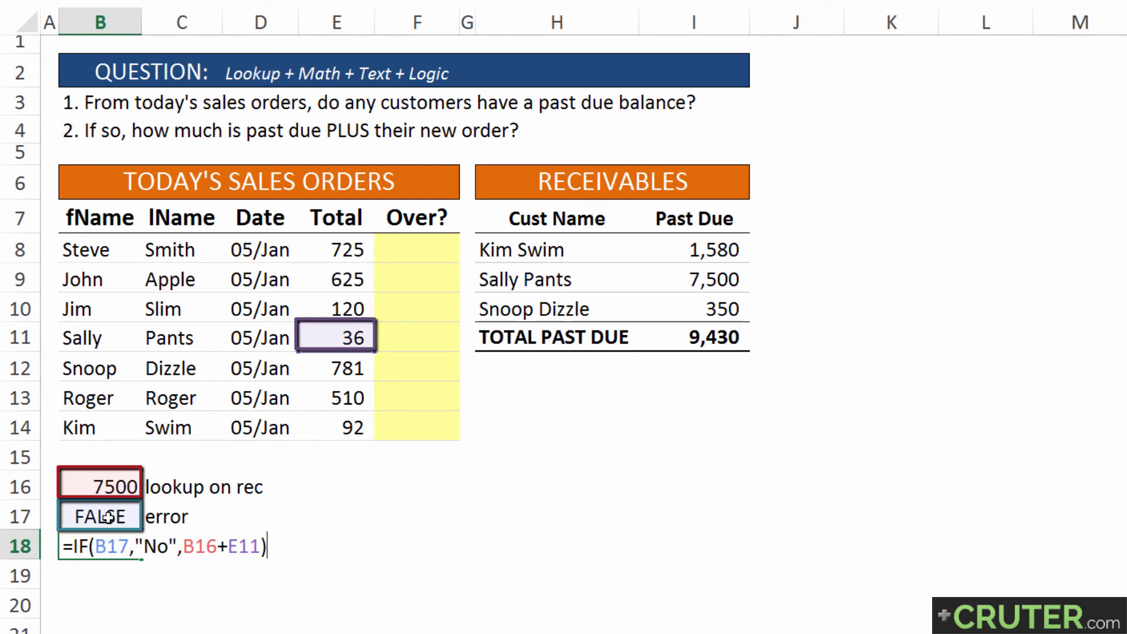
pyautogui.press('Return')
pyautogui.press('Up')
pyautogui.press('Up')
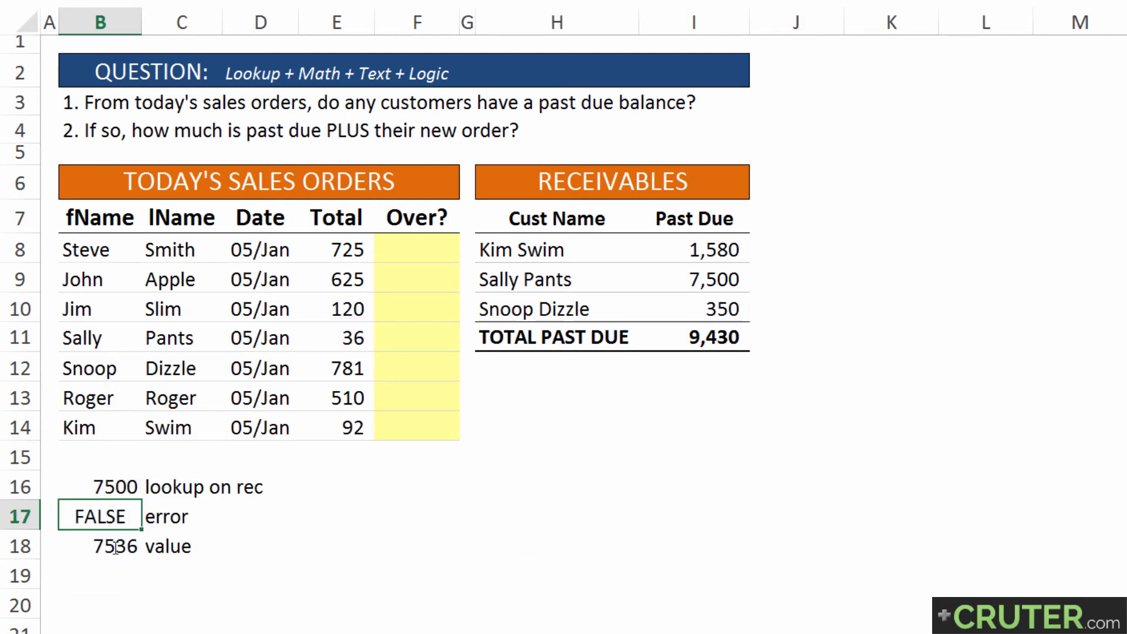
pyautogui.press('F2')
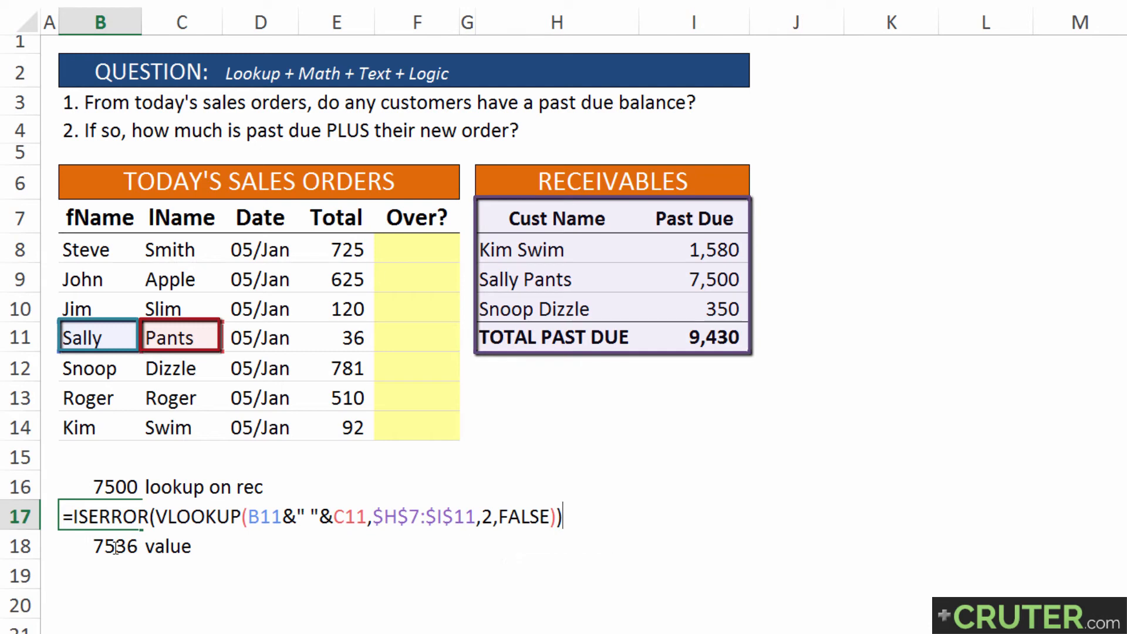
pyautogui.hotkey('shift', 'Home')
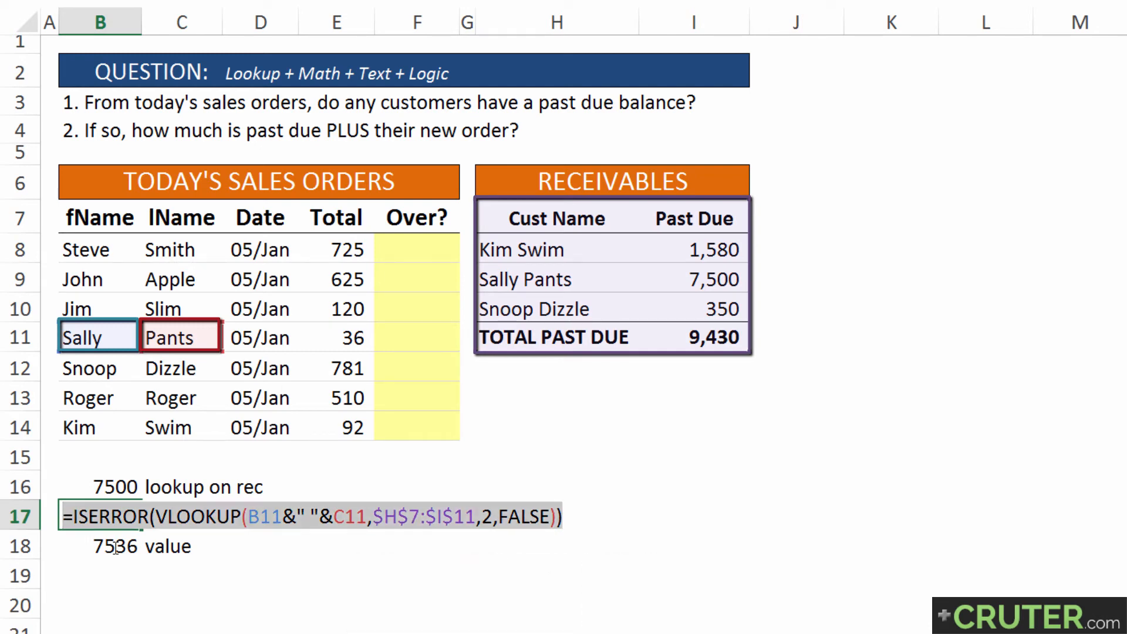
pyautogui.hotkey('shift', 'Right')
pyautogui.hotkey('ctrl', 'c')
pyautogui.press('Return')
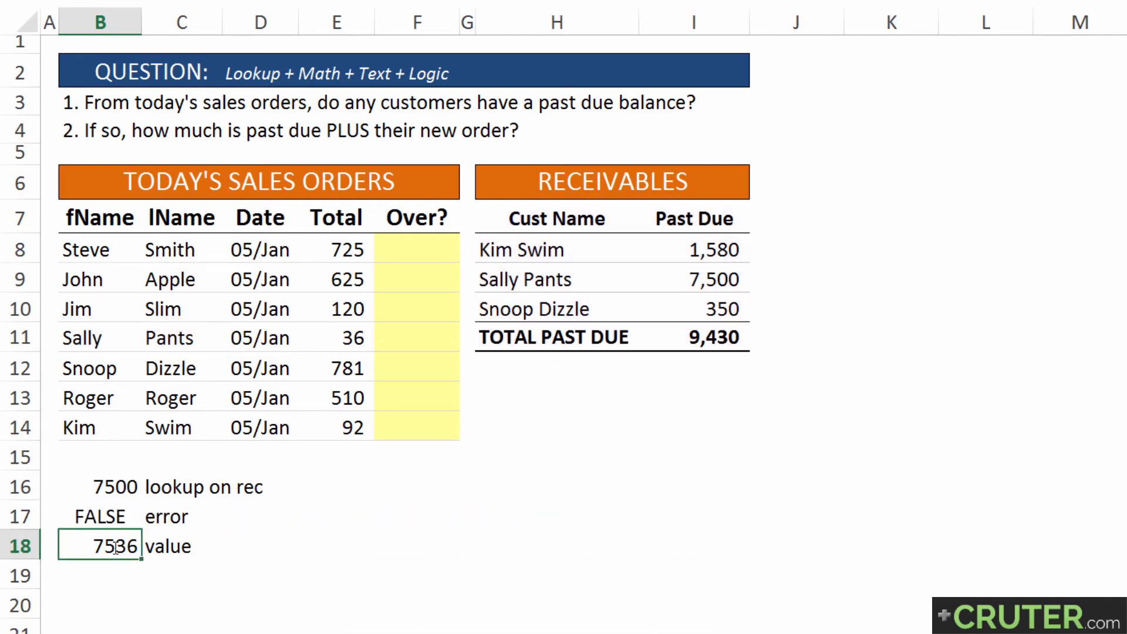
# Replace the B17 reference inside the IF formula in B18 with the copied ISERROR expression
pyautogui.press('F2')
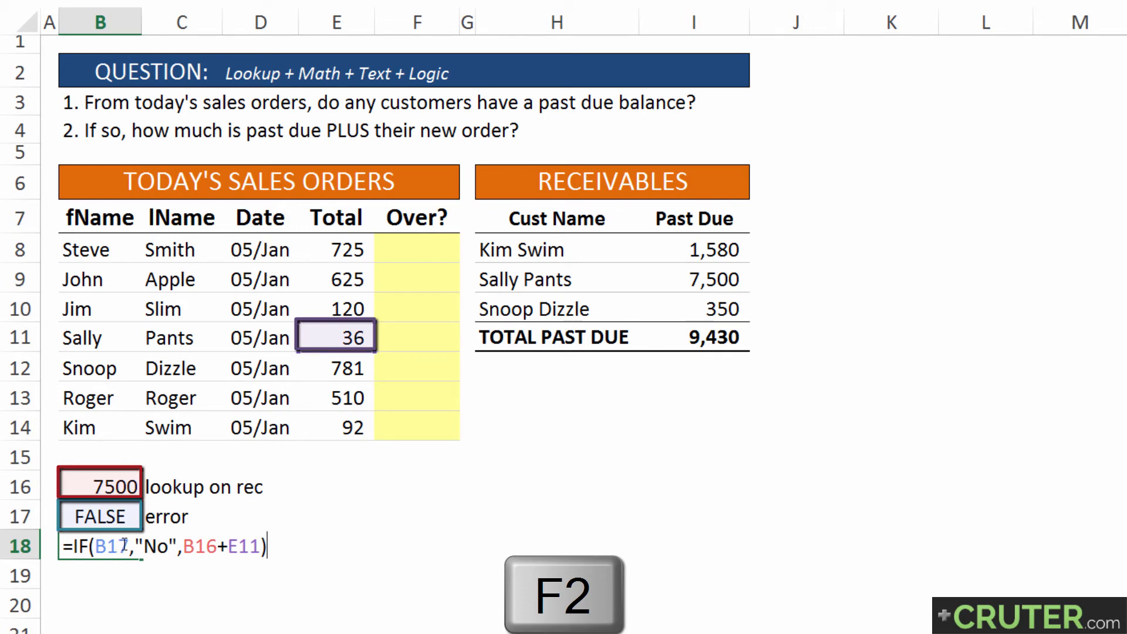
pyautogui.moveTo(129, 546); pyautogui.dragTo(94, 546)
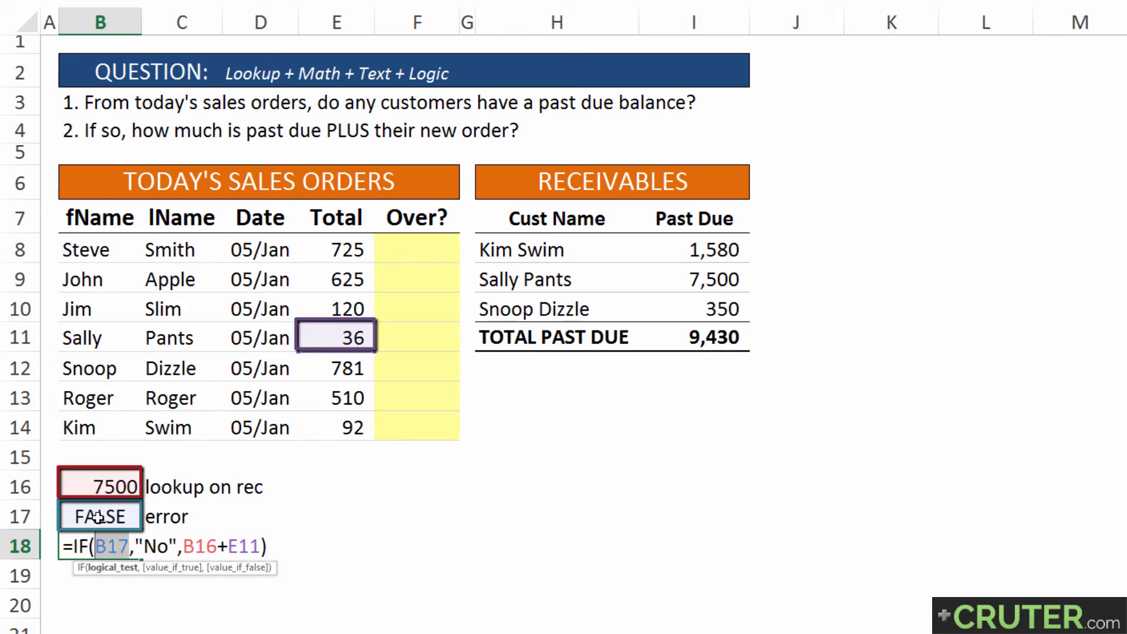
pyautogui.hotkey('ctrl', 'v')
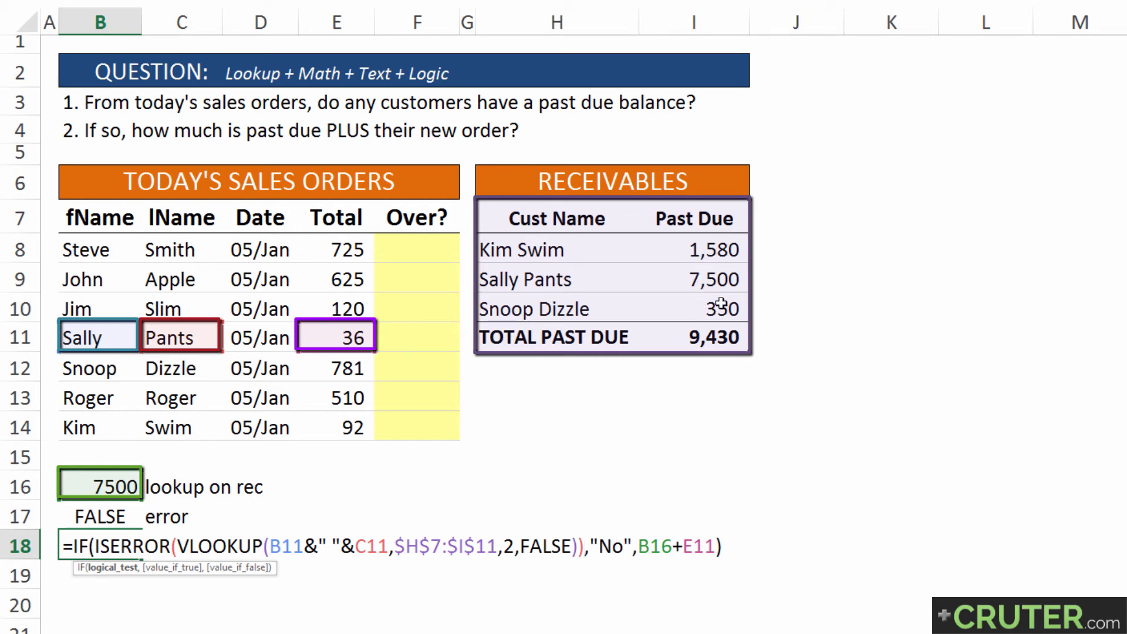
pyautogui.press('Return')
# Copy the VLOOKUP expression from the formula in B16 without its equals sign
pyautogui.press('Up')
pyautogui.press('Up')
pyautogui.press('Up')
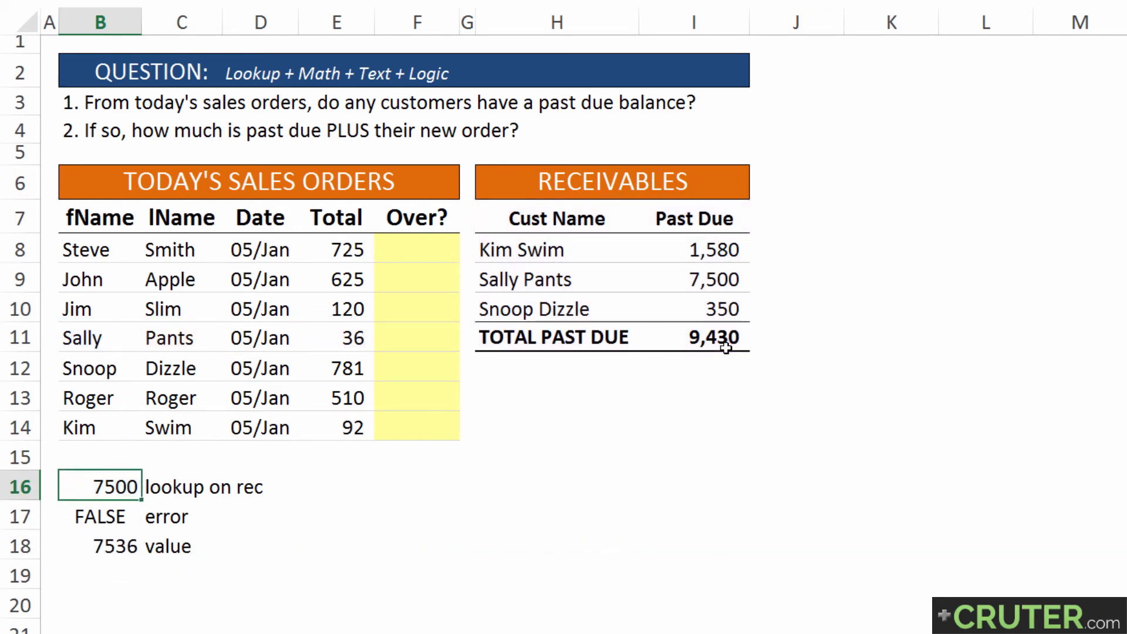
pyautogui.press('F2')
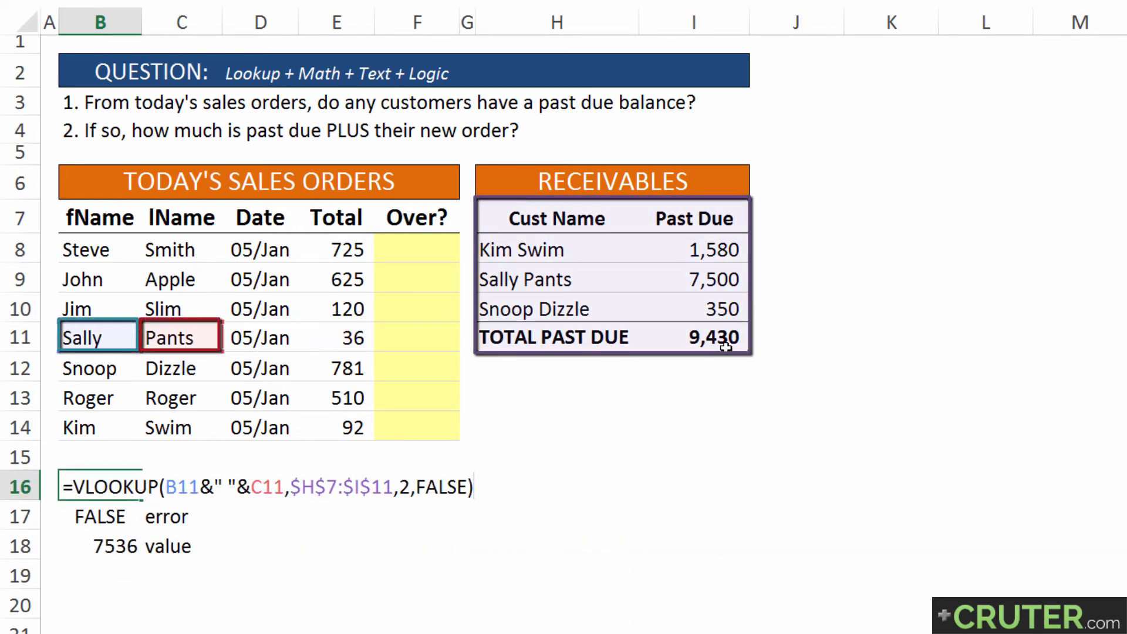
pyautogui.hotkey('shift', 'Home')
pyautogui.hotkey('shift', 'Right')
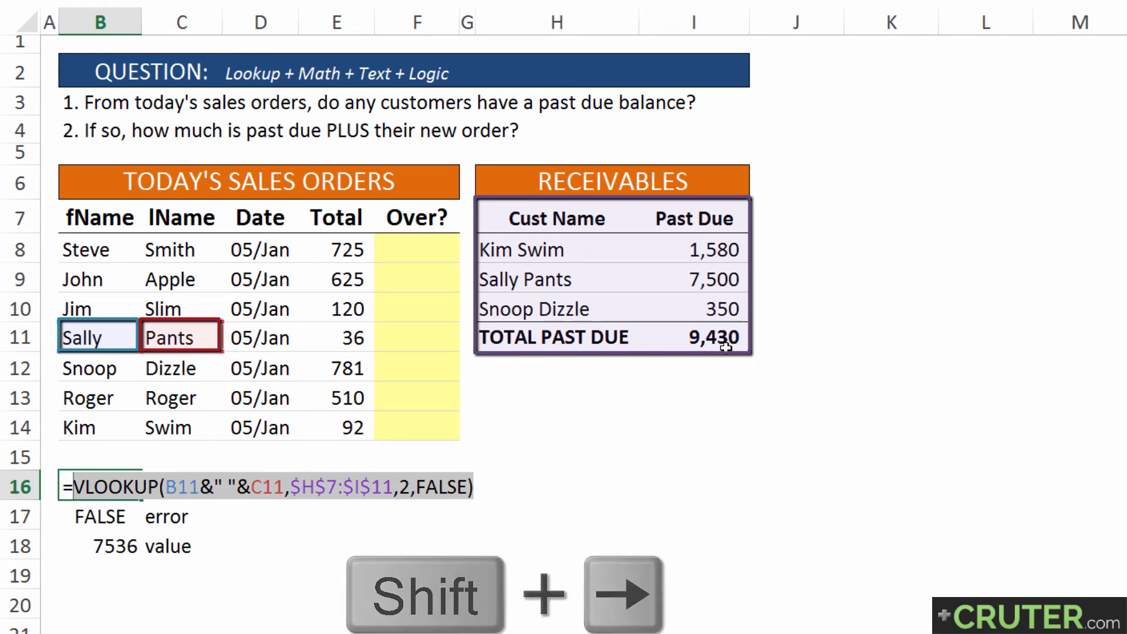
pyautogui.hotkey('ctrl', 'c')
pyautogui.press('Return')
pyautogui.press('Return')
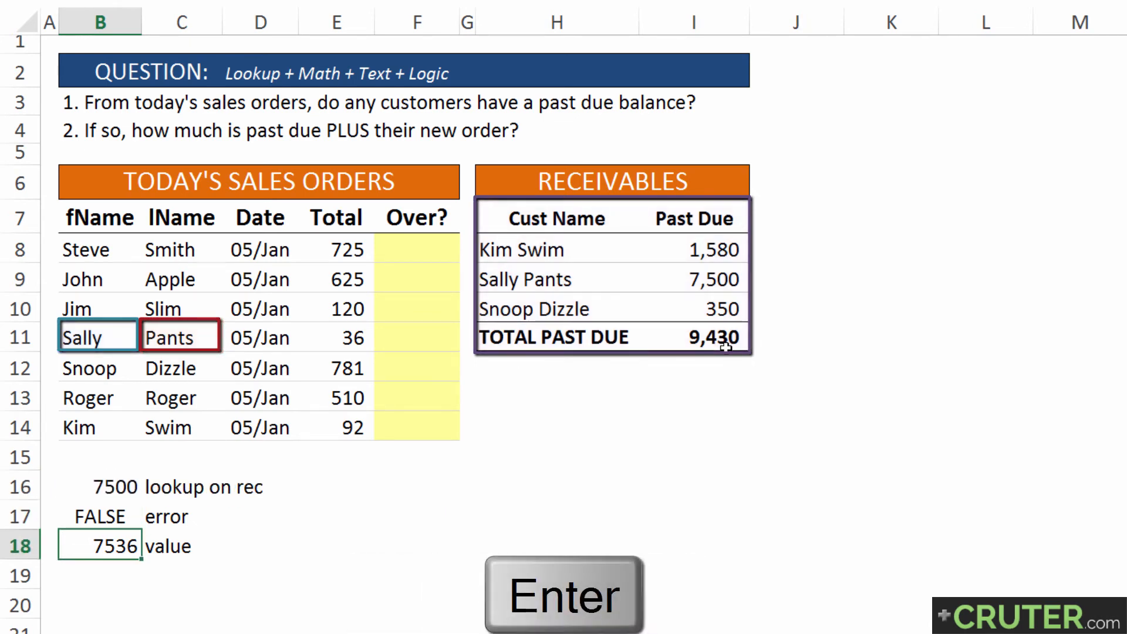
# Replace the B16 reference in B18's IF formula with the copied VLOOKUP expression, keeping the +E11 addition
pyautogui.press('F2')
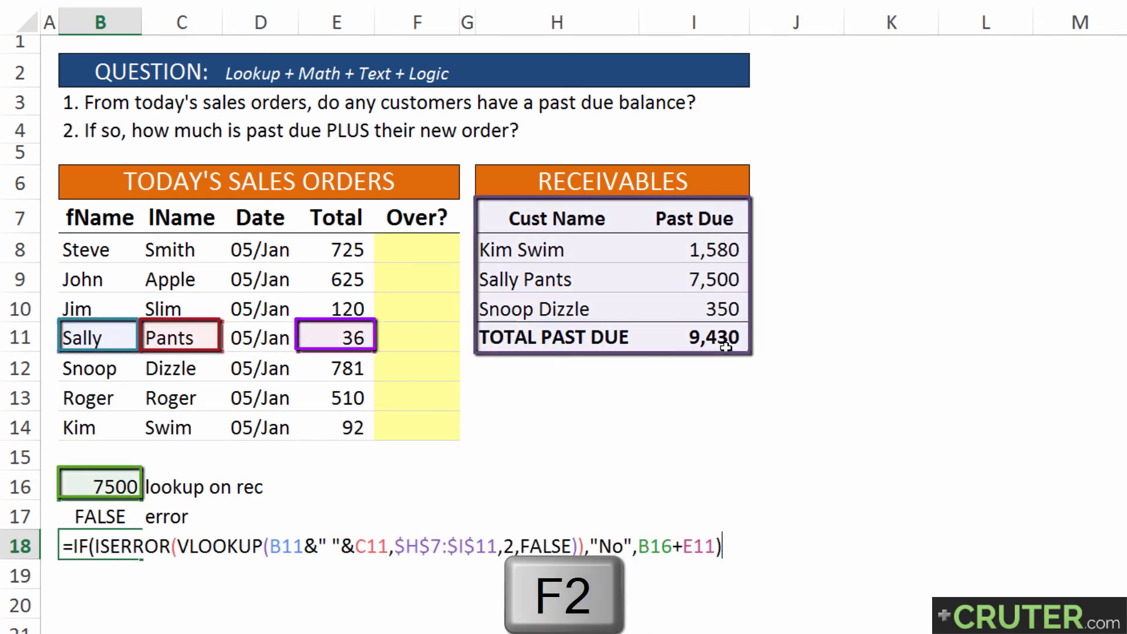
pyautogui.moveTo(672, 547); pyautogui.dragTo(638, 548)
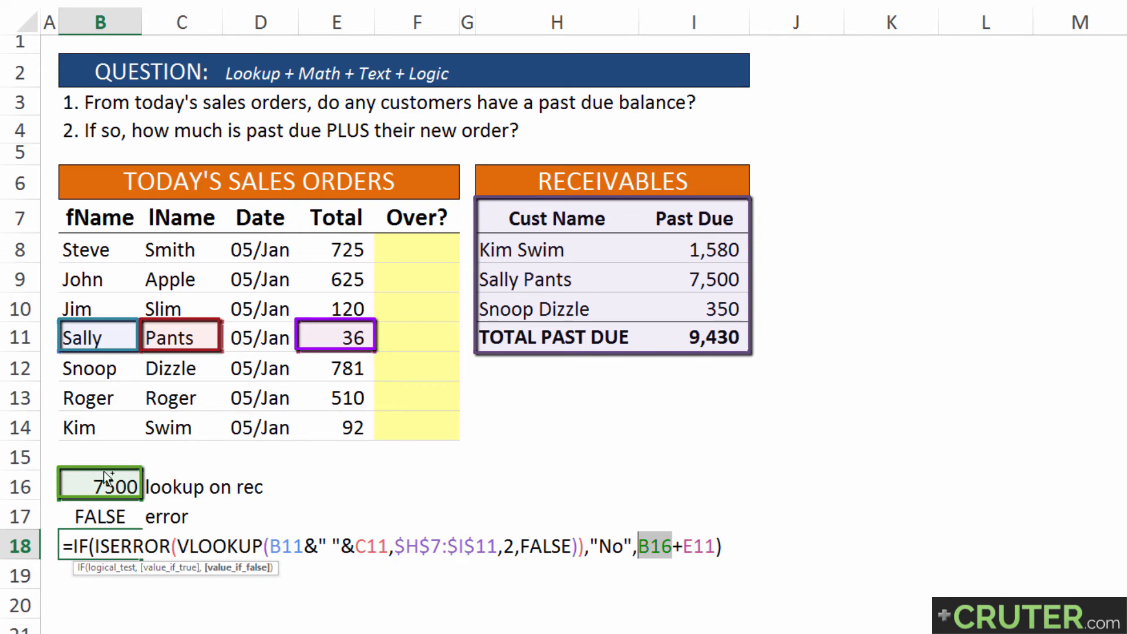
pyautogui.hotkey('ctrl', 'v')
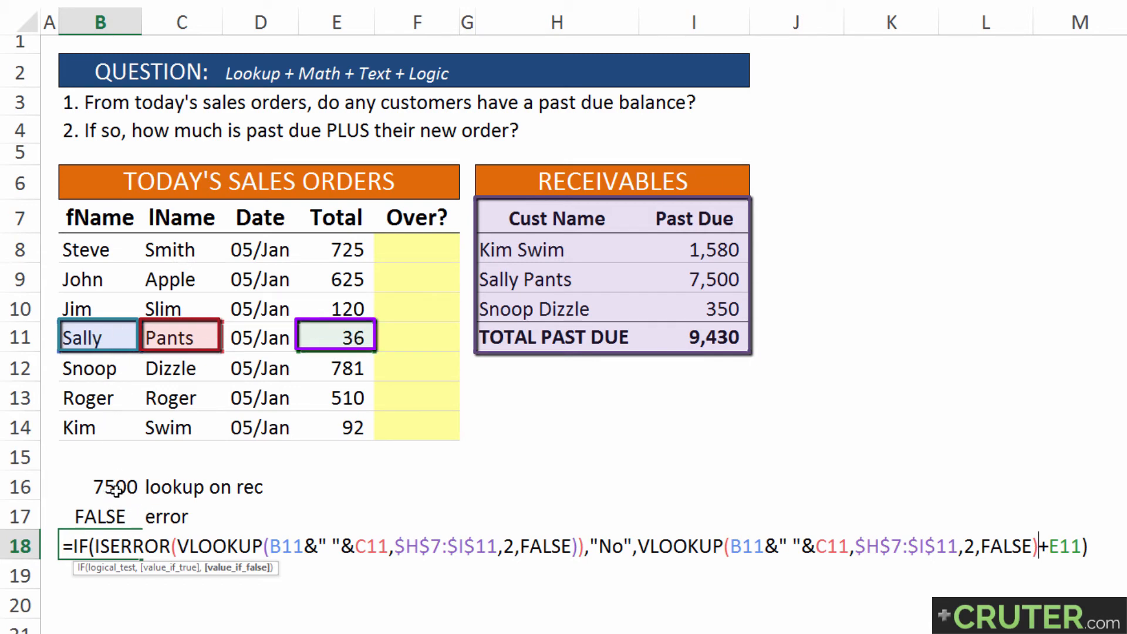
pyautogui.press('Return')
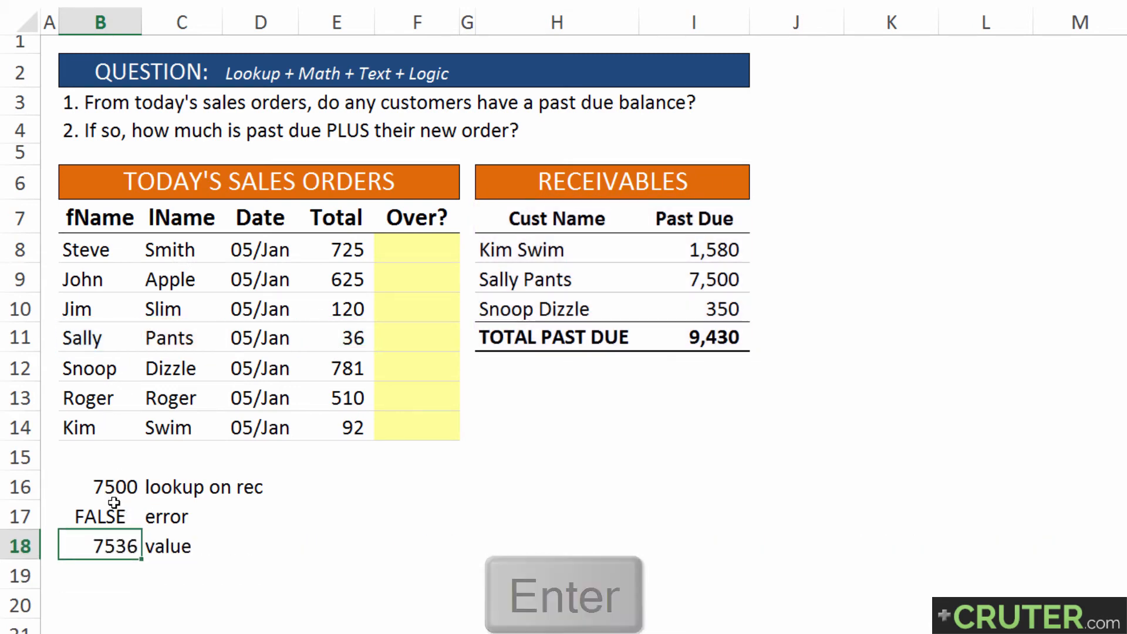
# Copy the complete combined formula from B18 into F11 of the Over? column and clear the helper cells B16:C20
pyautogui.press('F2')
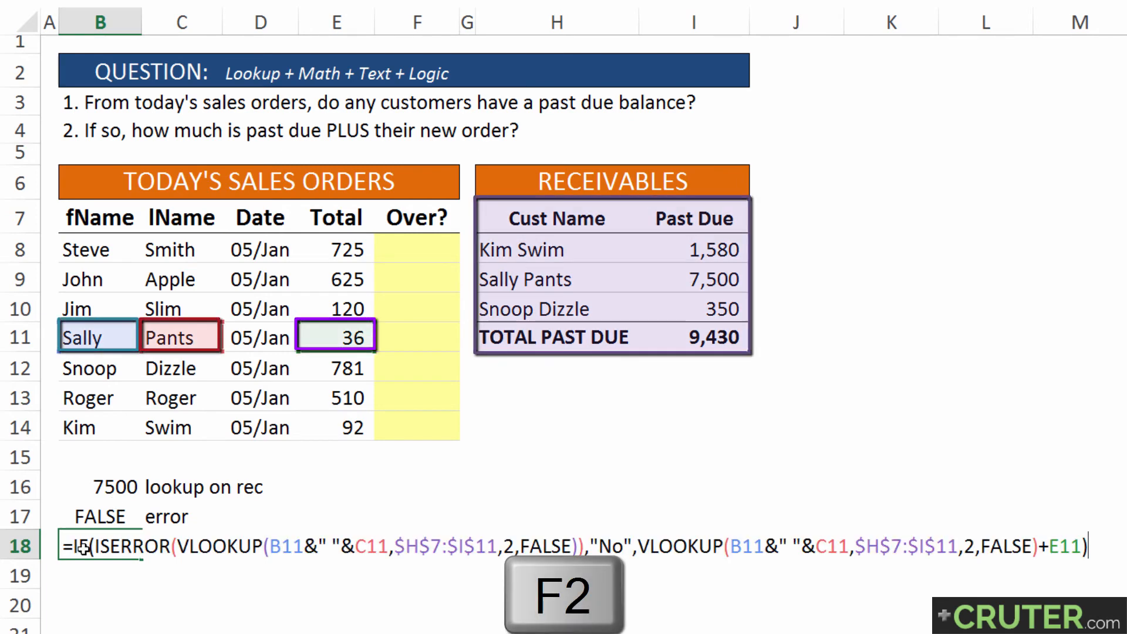
pyautogui.hotkey('shift', 'Home')
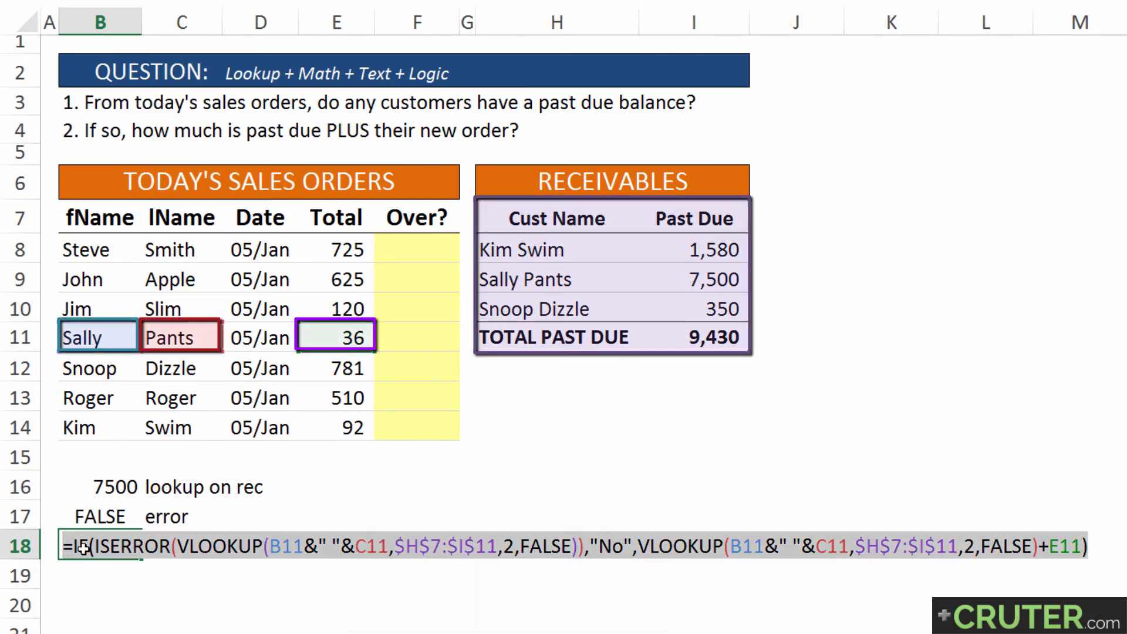
pyautogui.hotkey('ctrl', 'c')
pyautogui.press('Return')
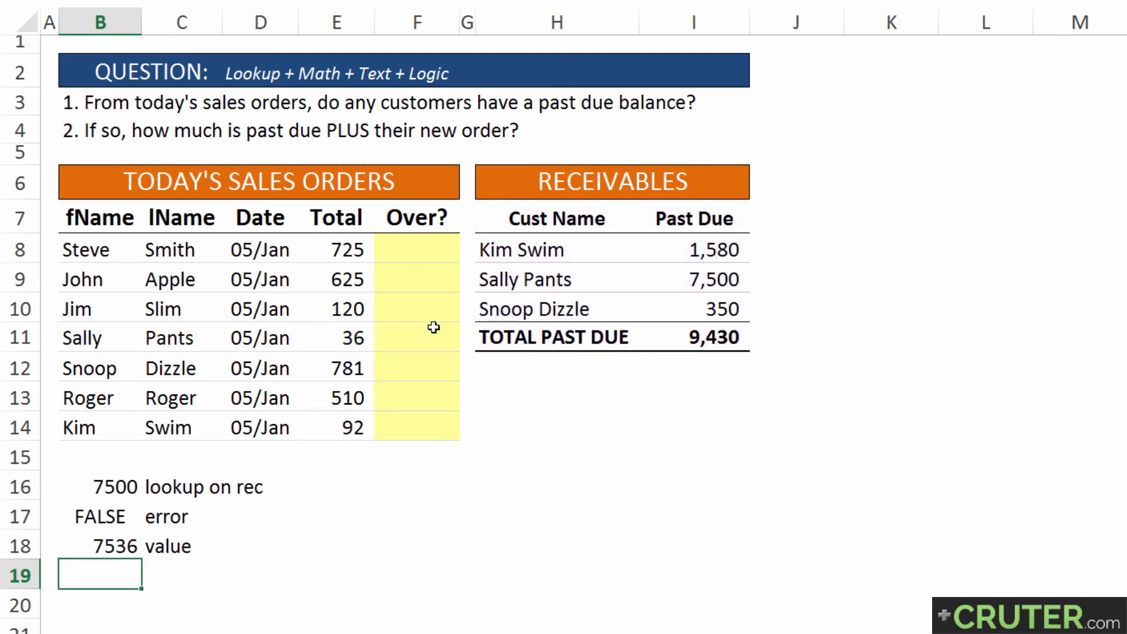
pyautogui.click(433, 327)
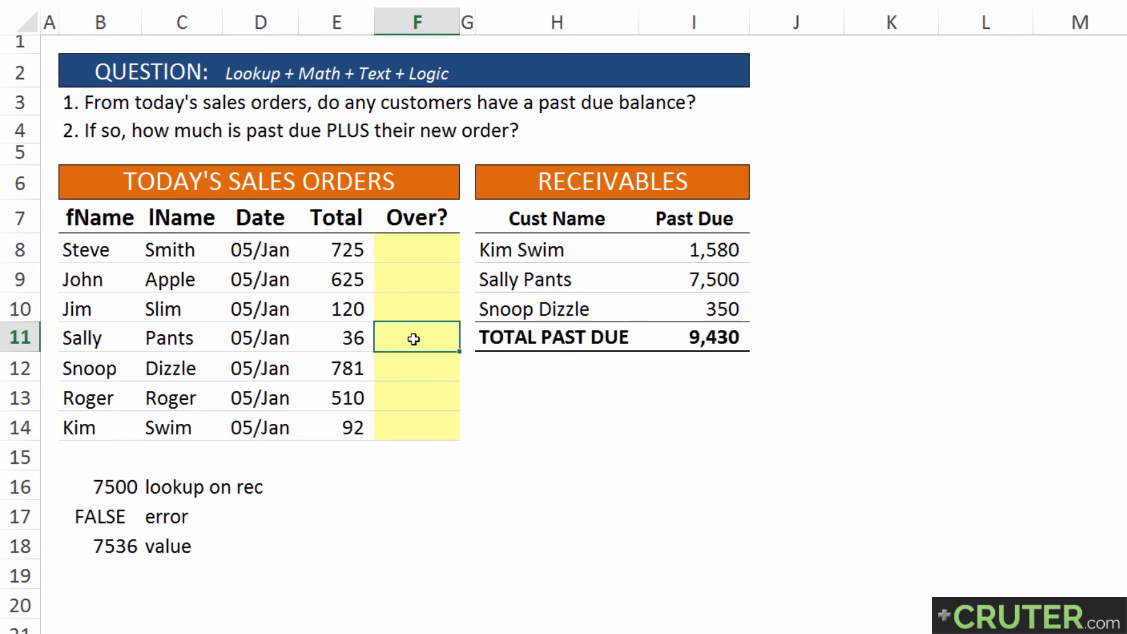
pyautogui.moveTo(414, 339); pyautogui.dragTo(106, 340)
pyautogui.click(405, 338)
pyautogui.hotkey('ctrl', 'v')
pyautogui.moveTo(96, 480); pyautogui.dragTo(153, 592)
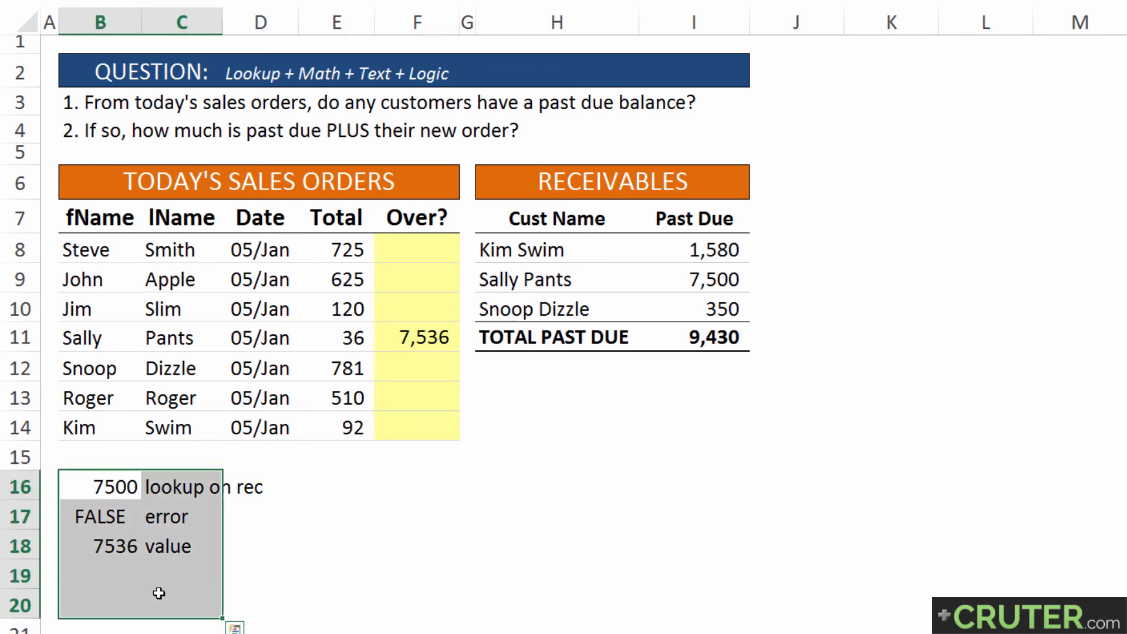
pyautogui.press('Delete')
# Fill the formula in F11 up to F8 and down to F14 to complete the Over? column
pyautogui.click(418, 338)
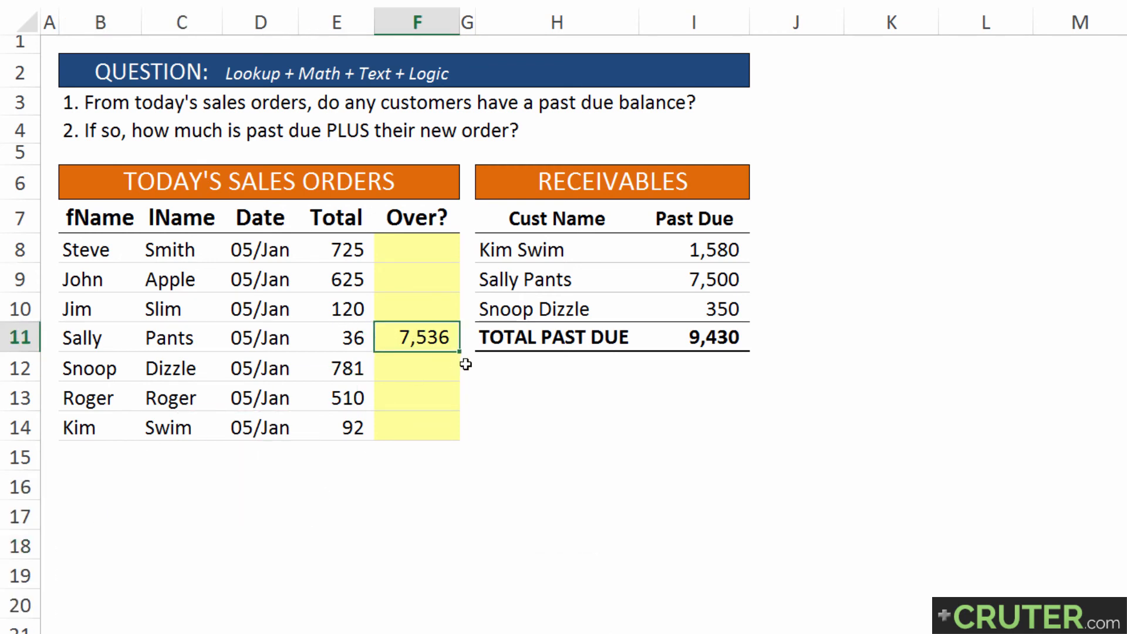
pyautogui.moveTo(458, 352); pyautogui.dragTo(448, 244)
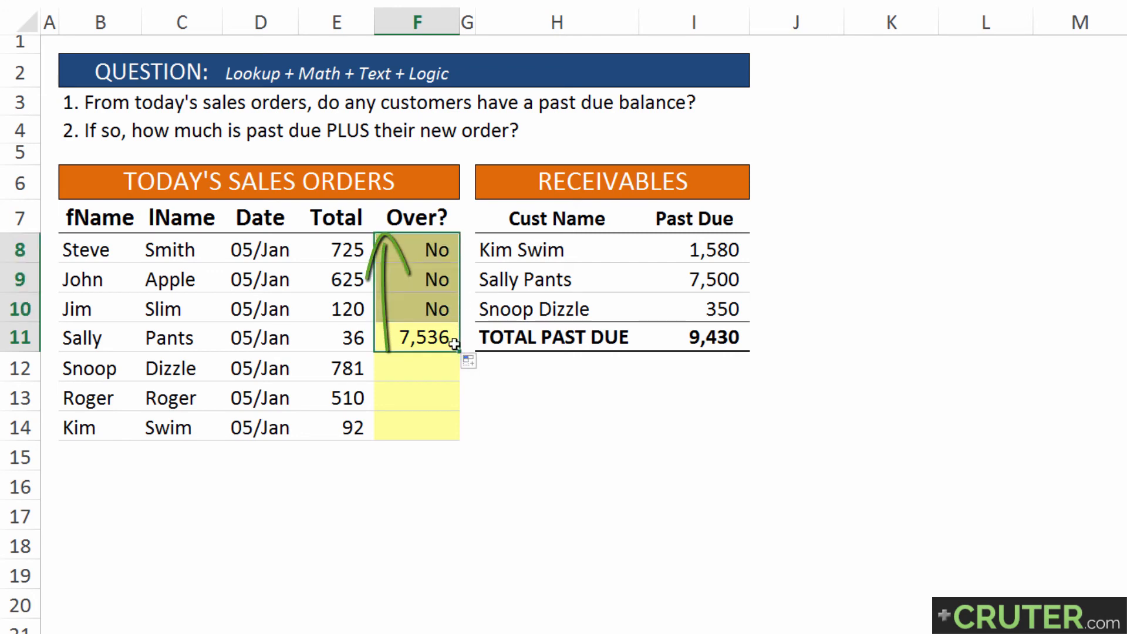
pyautogui.moveTo(460, 352); pyautogui.dragTo(460, 441)
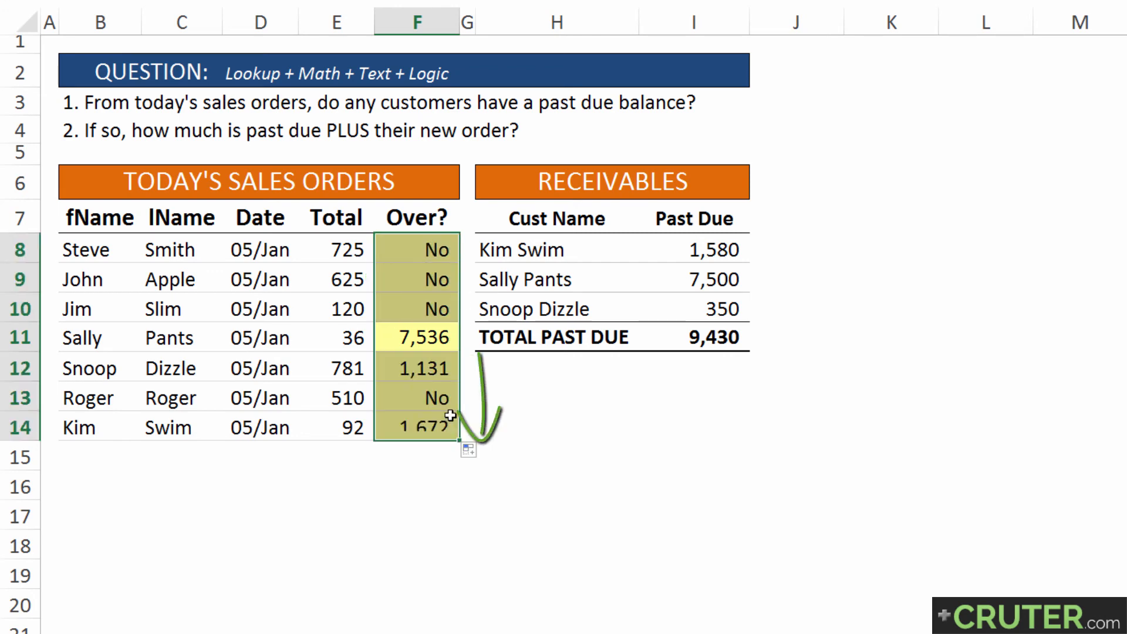
# Check the row 12 result in F12 against the past due amount in I10 and order total in E12, and review F8:F14
pyautogui.click(436, 374)
pyautogui.moveTo(105, 368); pyautogui.dragTo(425, 366)
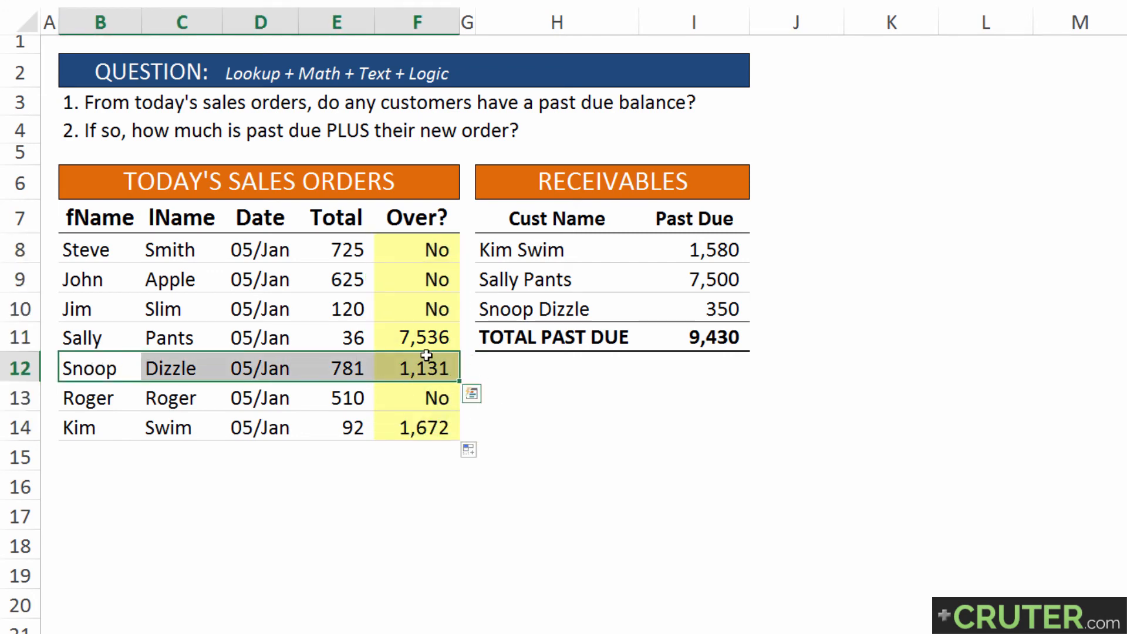
pyautogui.moveTo(510, 317); pyautogui.dragTo(673, 312)
pyautogui.click(688, 311)
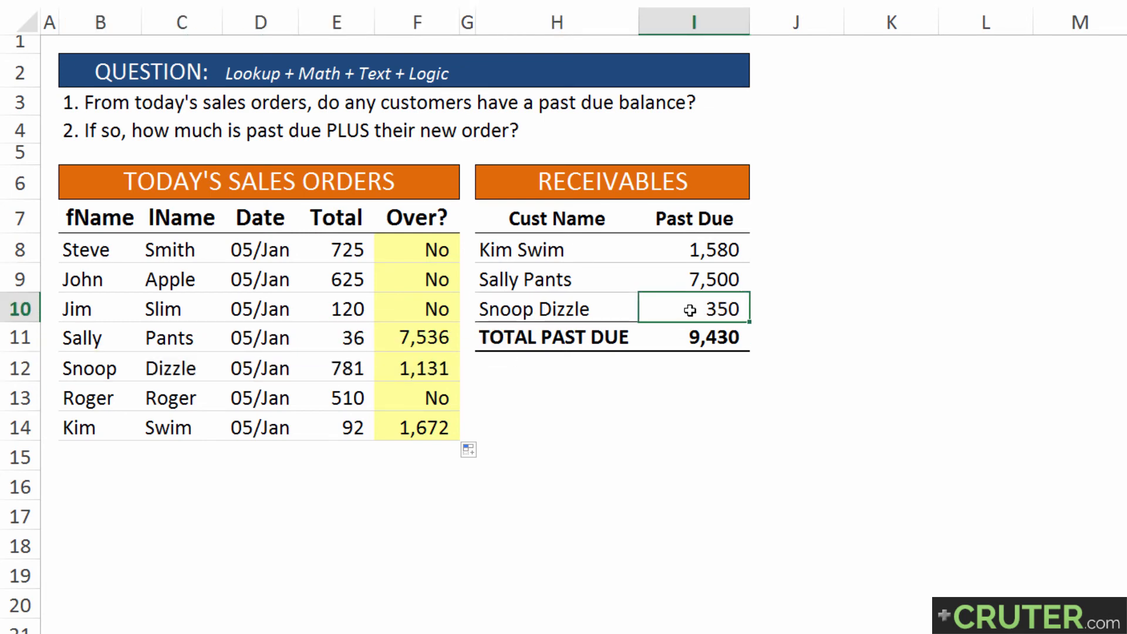
pyautogui.keyDown('ctrl'); pyautogui.click(343, 374); pyautogui.keyUp('ctrl')
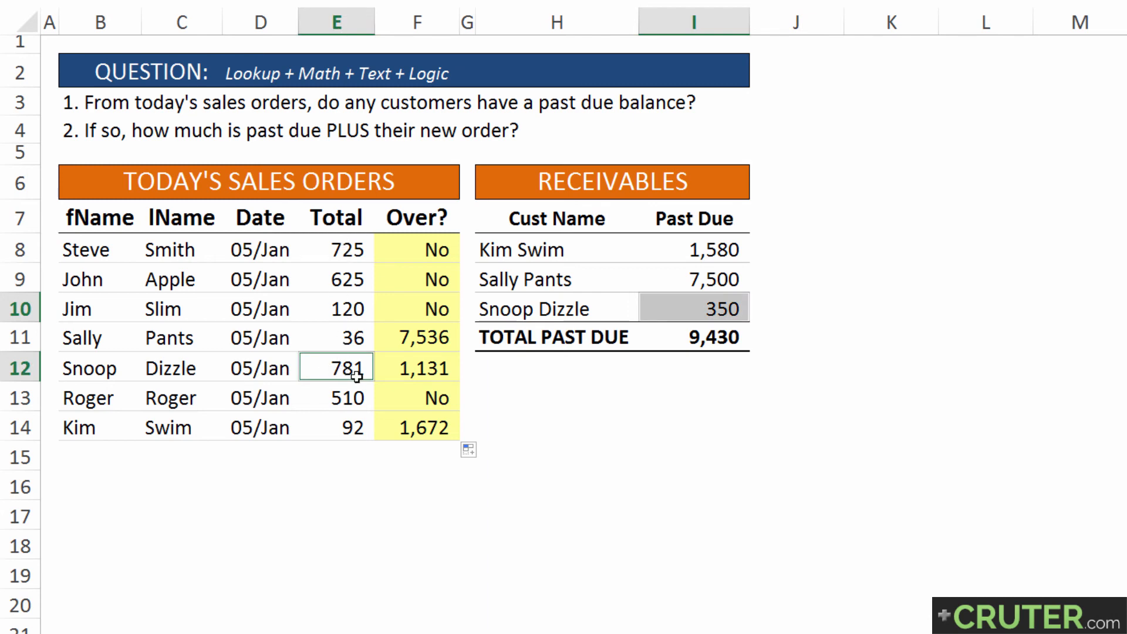
pyautogui.click(395, 370)
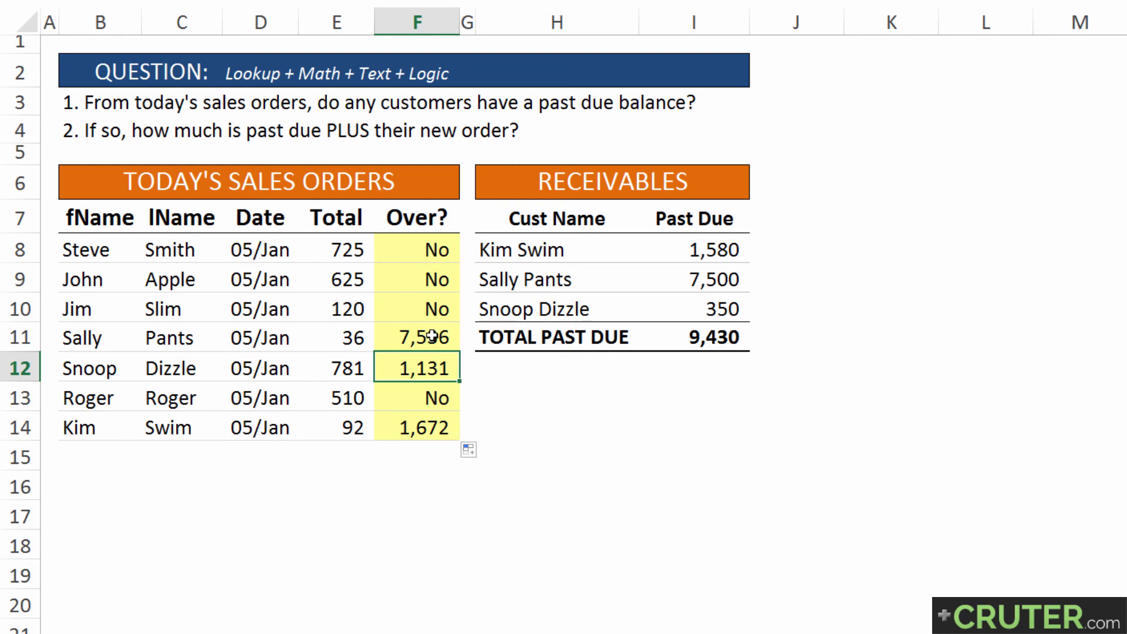
pyautogui.moveTo(412, 245); pyautogui.dragTo(403, 428)
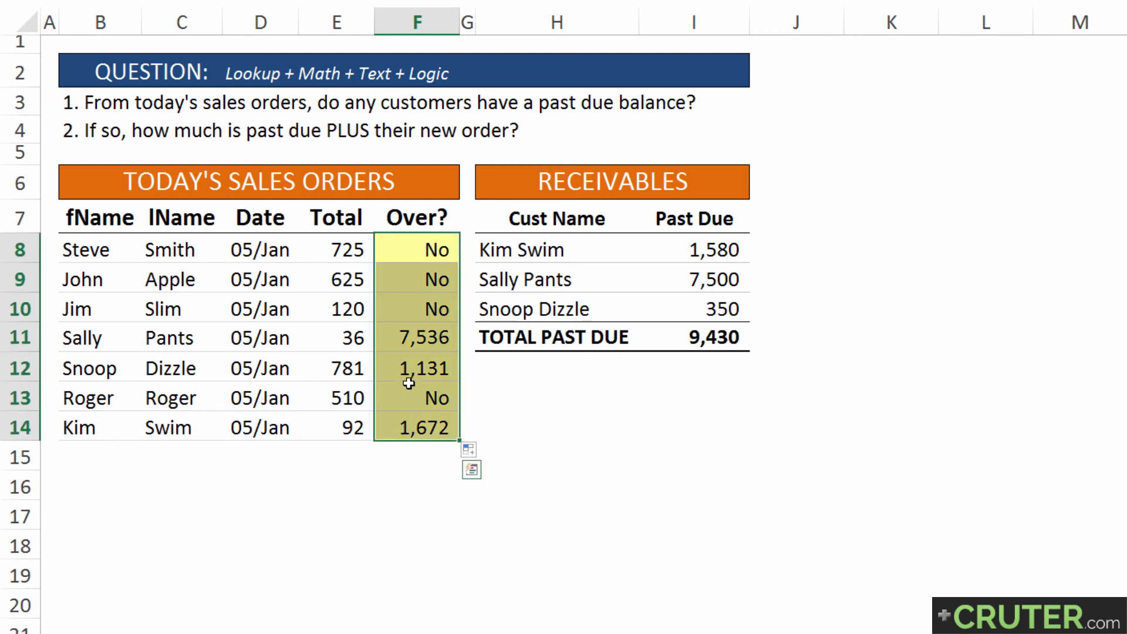
# Examine the parts of the combined formula in F11: the IF with its ISERROR test, the VLOOKUP expressions and the +E11 addition
pyautogui.click(403, 345)
pyautogui.press('F2')
pyautogui.click(88, 335)
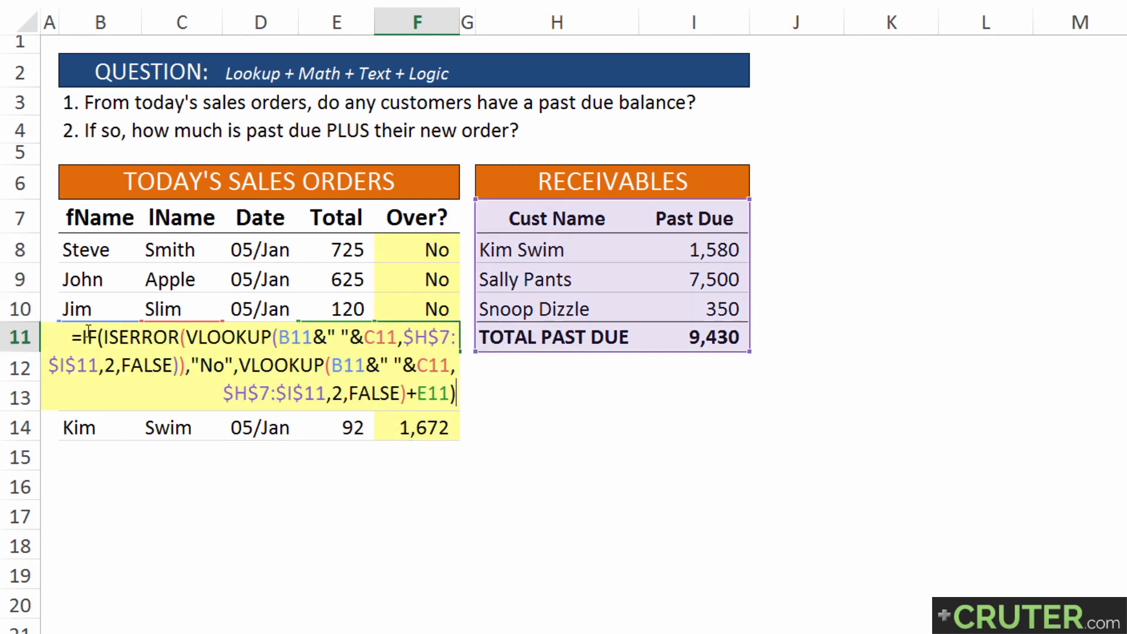
pyautogui.moveTo(84, 336); pyautogui.dragTo(364, 337)
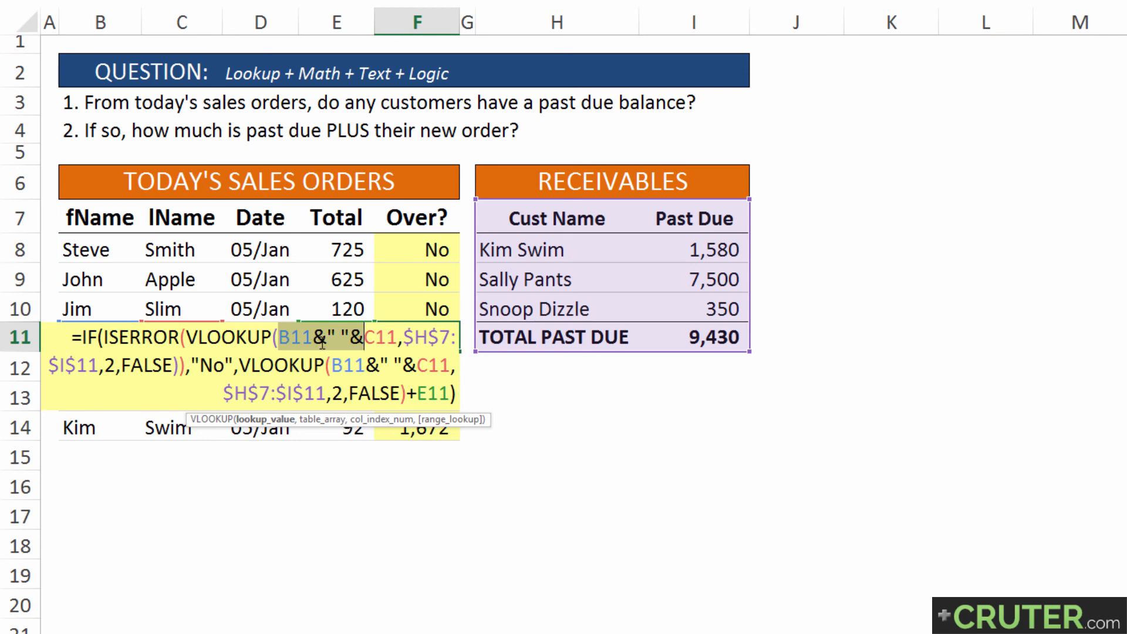
pyautogui.moveTo(239, 365); pyautogui.dragTo(326, 363)
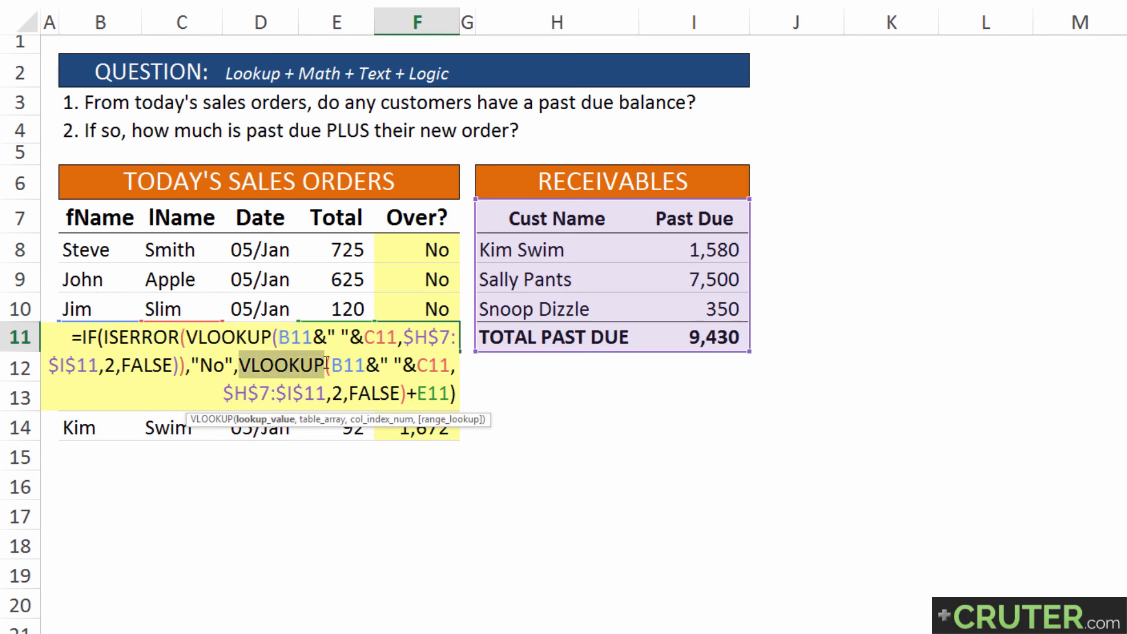
pyautogui.click(406, 393)
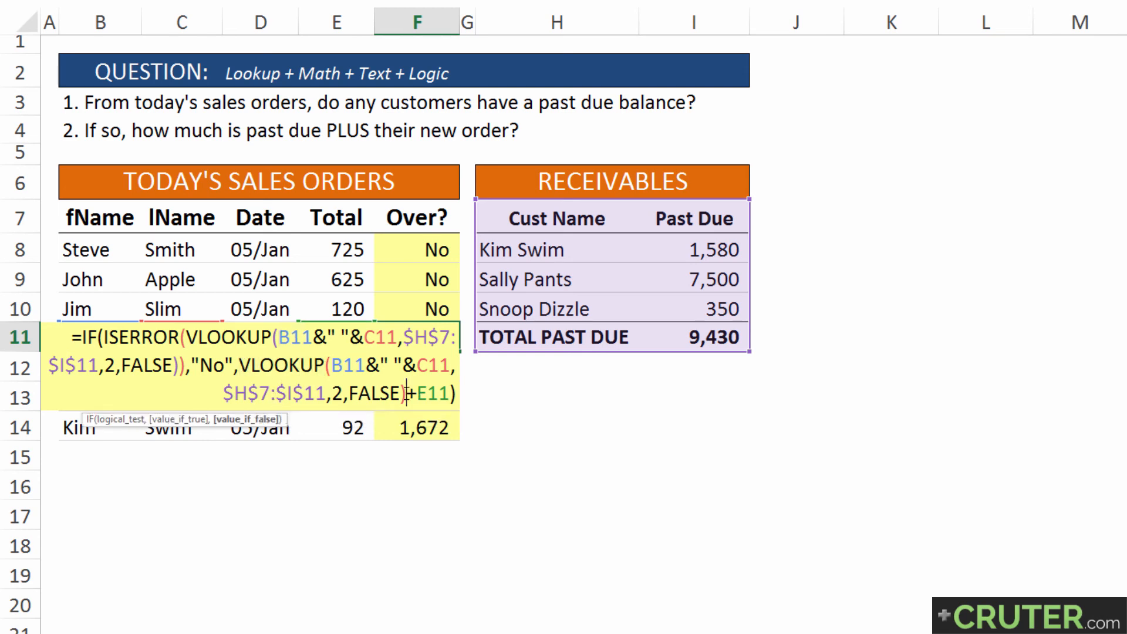
pyautogui.moveTo(407, 393); pyautogui.dragTo(448, 394)
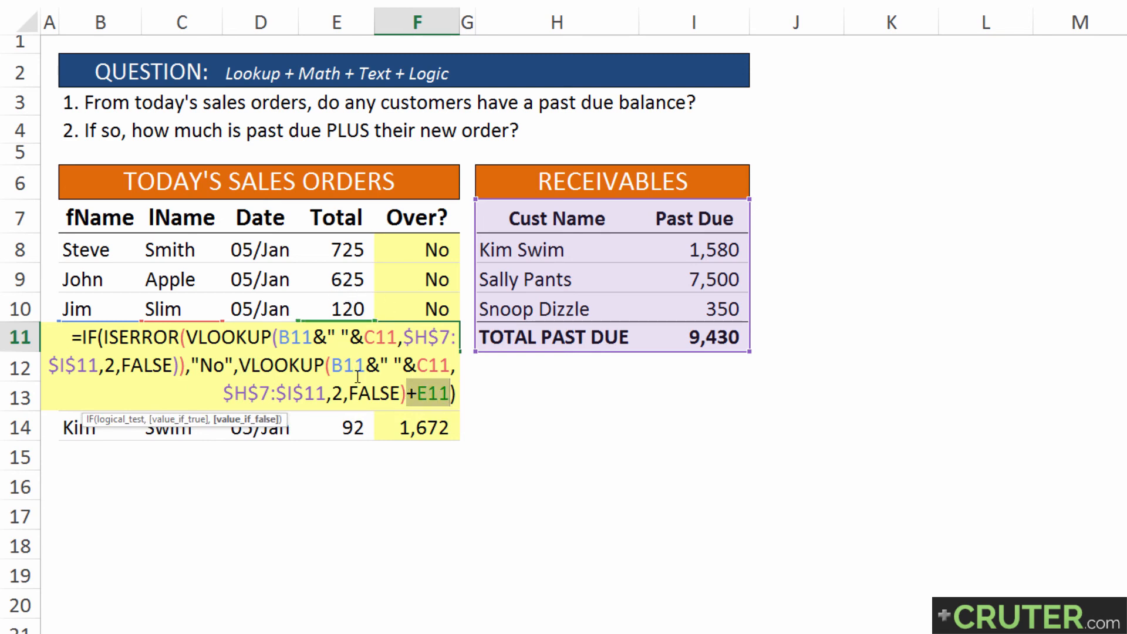
pyautogui.click(71, 327)
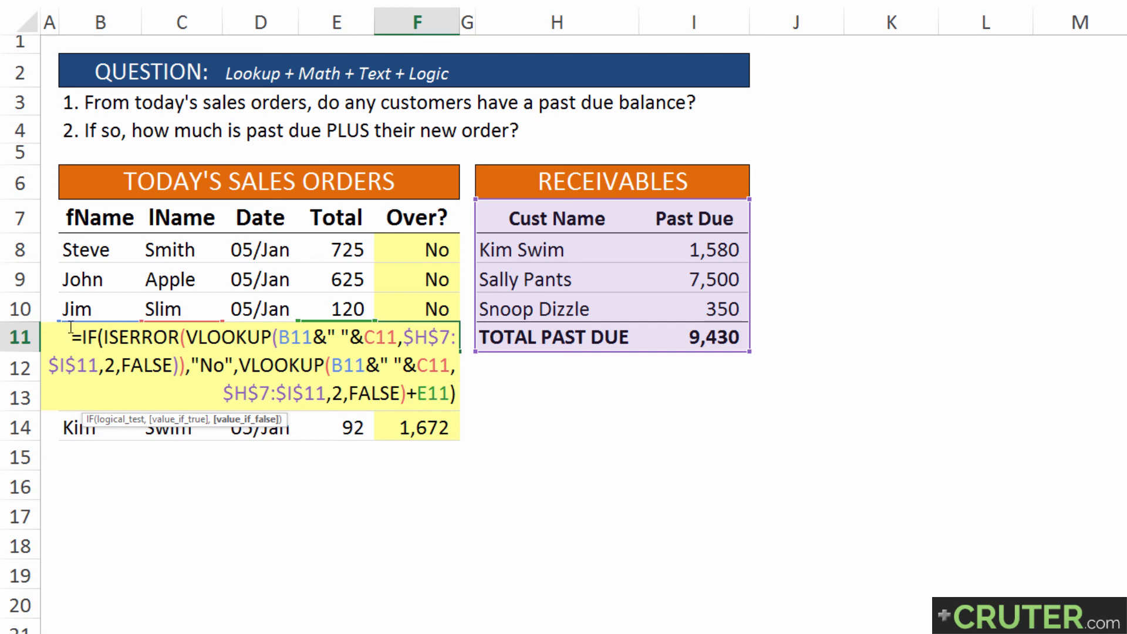
pyautogui.moveTo(71, 336); pyautogui.dragTo(456, 393)
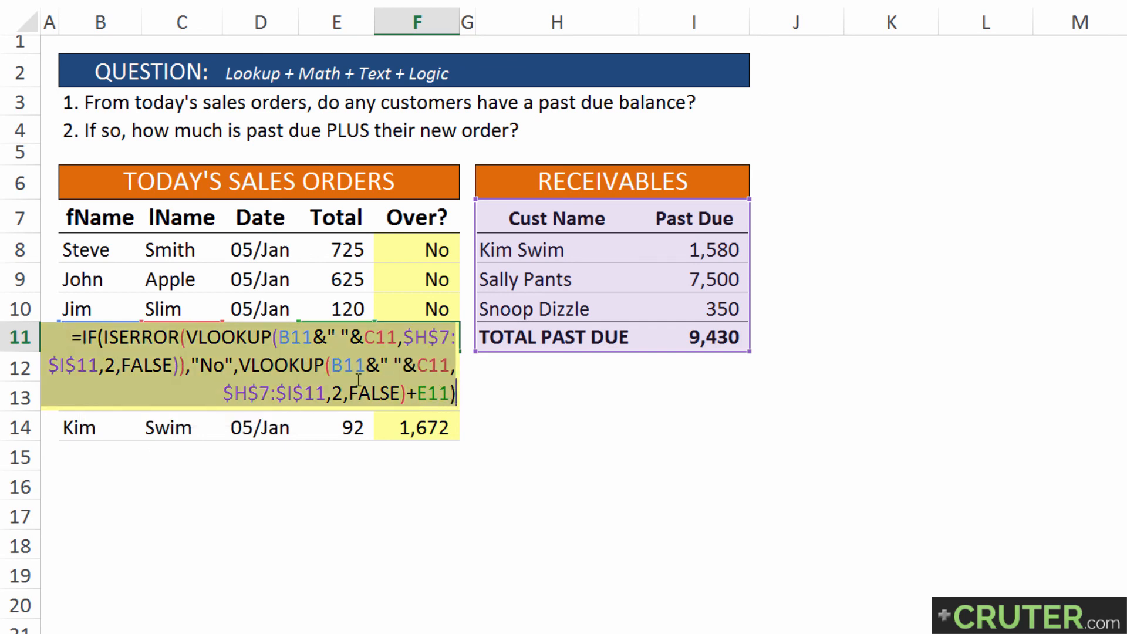
pyautogui.click(82, 337)
pyautogui.moveTo(92, 336); pyautogui.dragTo(461, 390)
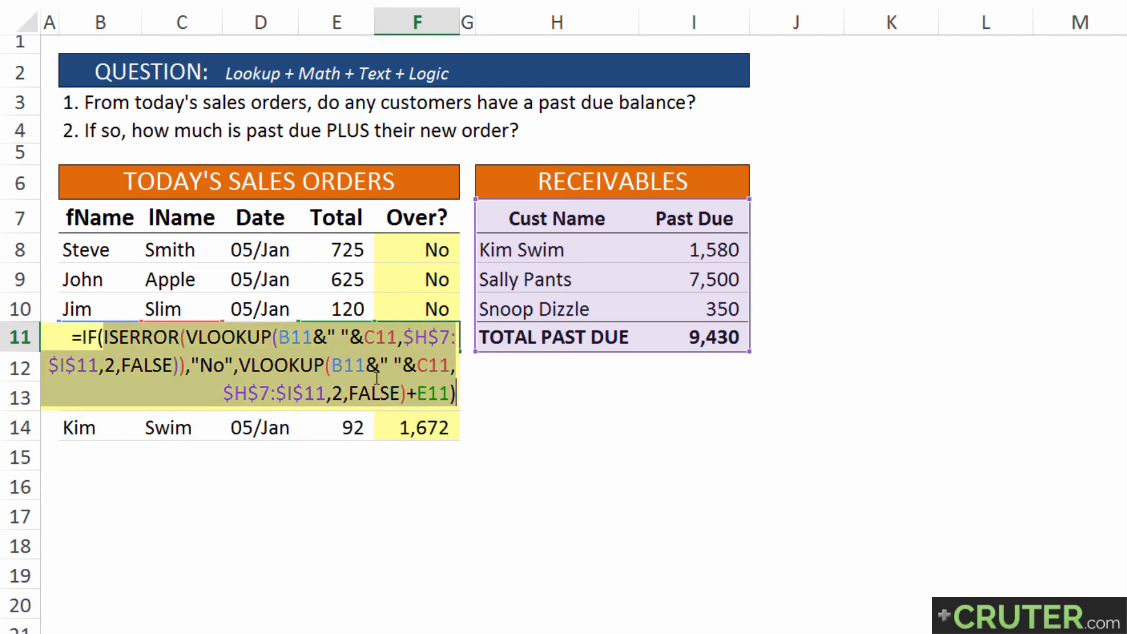
pyautogui.press('Return')
pyautogui.moveTo(113, 484); pyautogui.dragTo(187, 626)
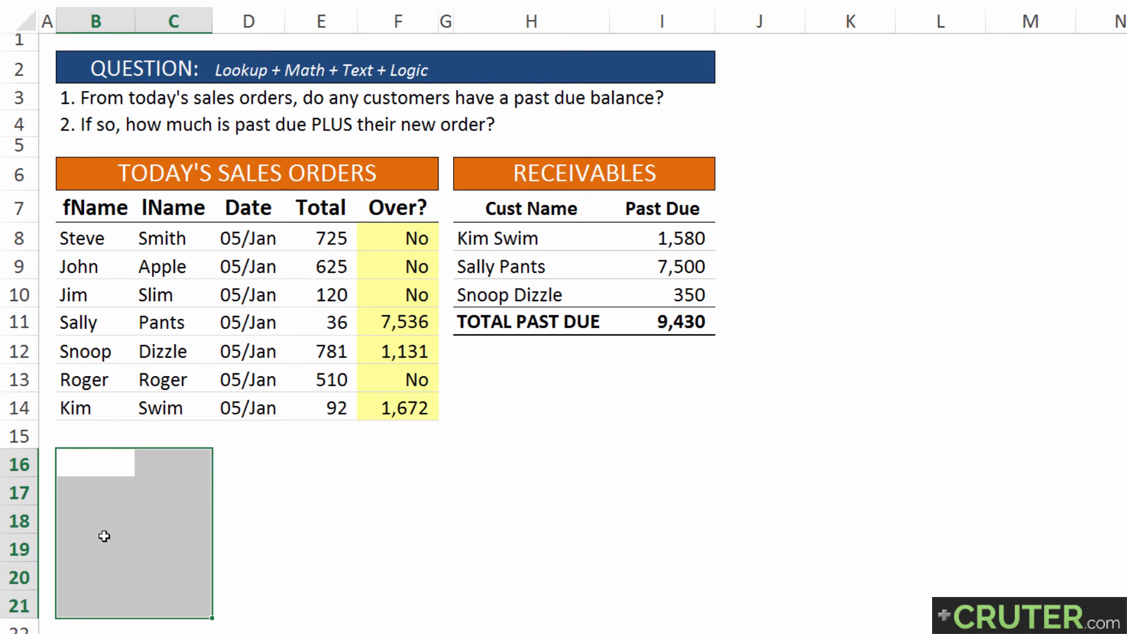
pyautogui.click(103, 536)
pyautogui.click(97, 461)
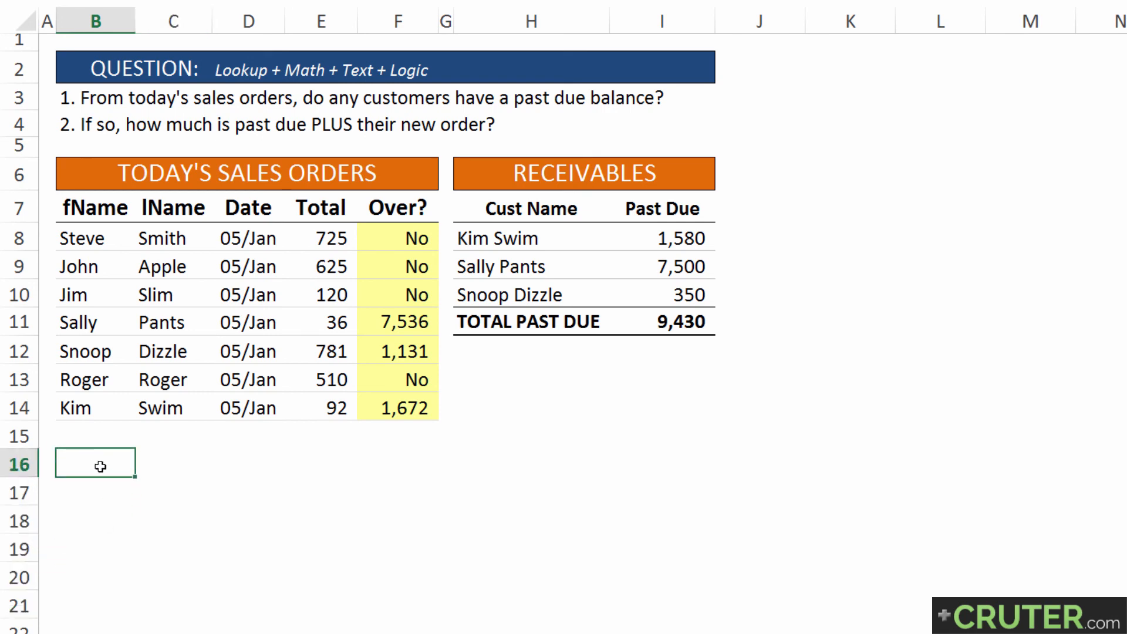
pyautogui.click(401, 321)
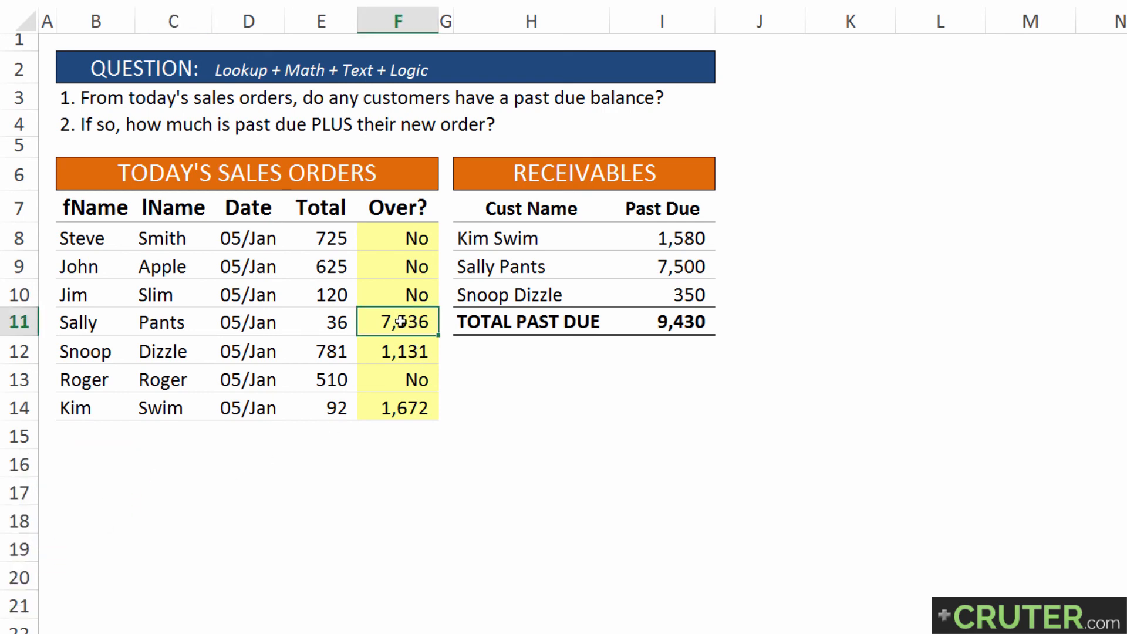